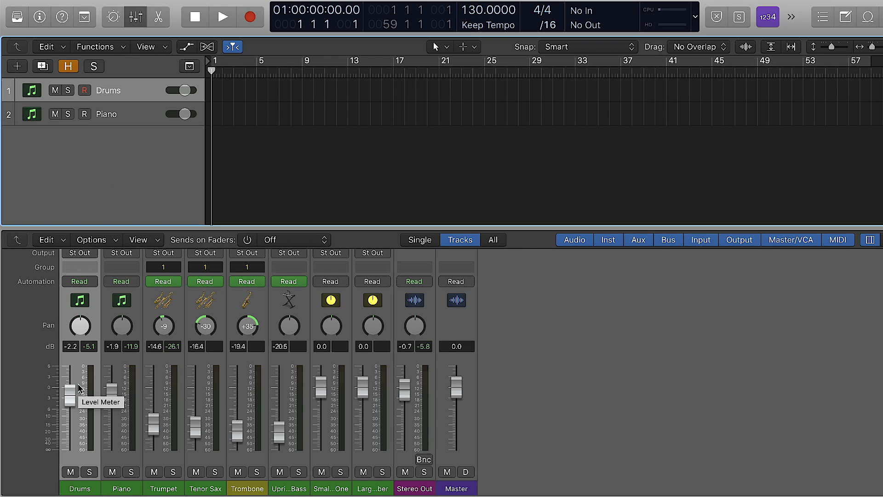
Step: Open the EZdrummer instrument on the Drums channel and look through its groove libraries down to the EZX entries
scroll(79, 388, up, 5)
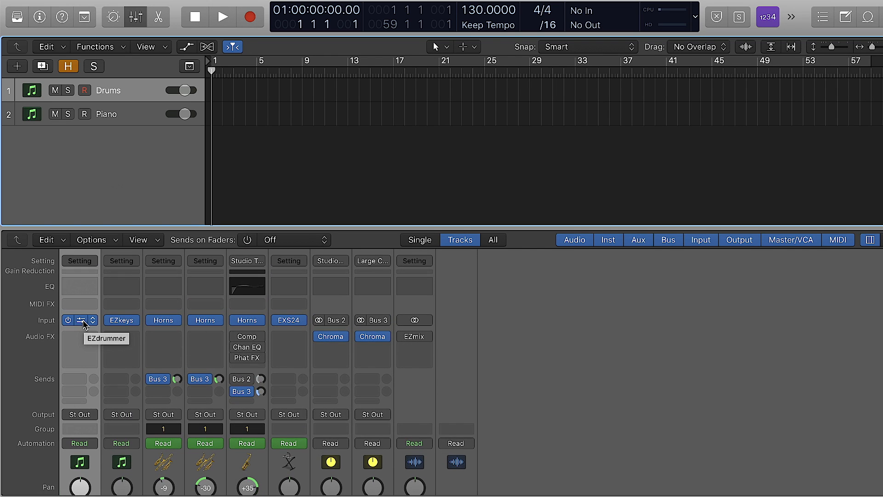
click(81, 323)
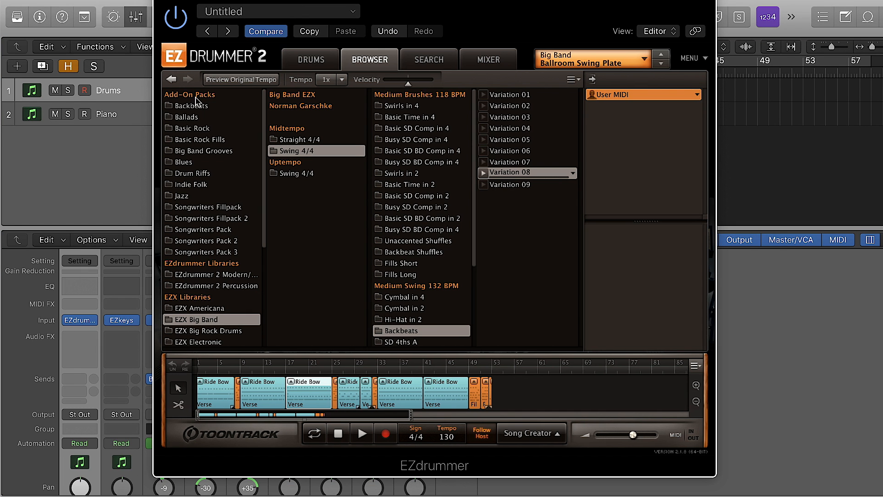
scroll(202, 102, down, 5)
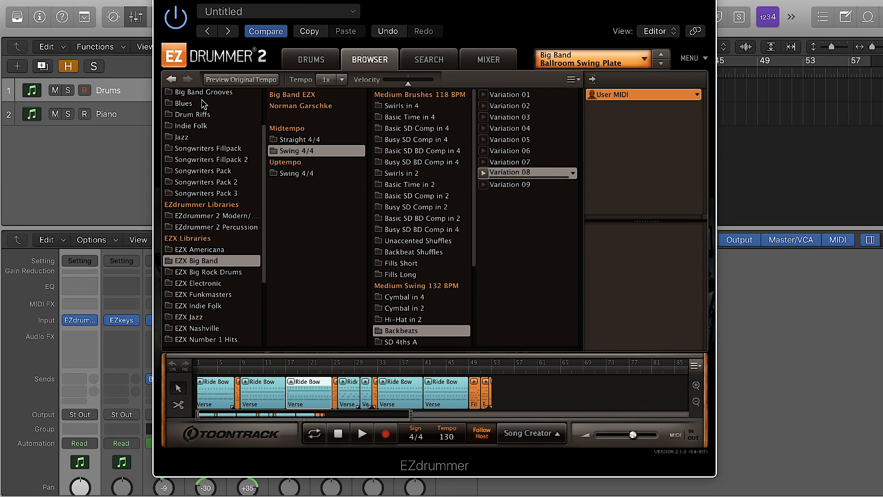
scroll(210, 177, down, 2)
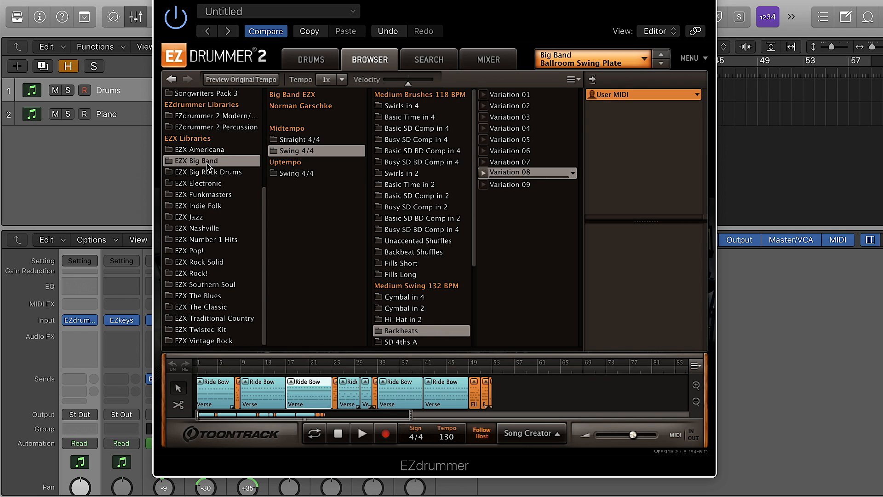
Step: Preview Variation 01 of the Medium Swing groove Cymbal in 4 from EZX Big Band's midtempo Swing 4/4 set
click(323, 147)
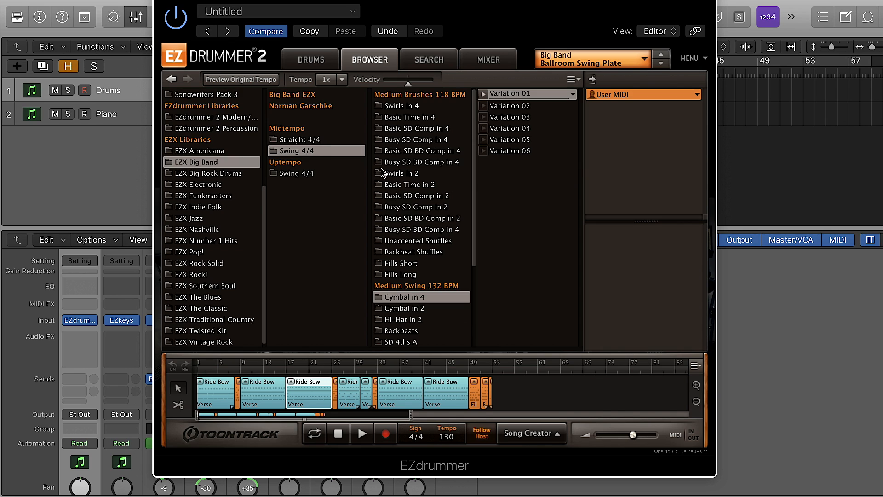
scroll(445, 178, down, 5)
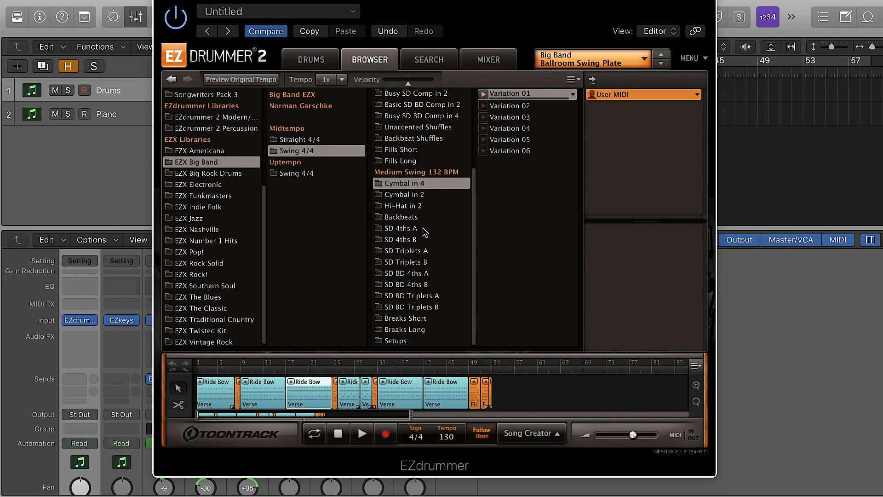
scroll(428, 228, up, 3)
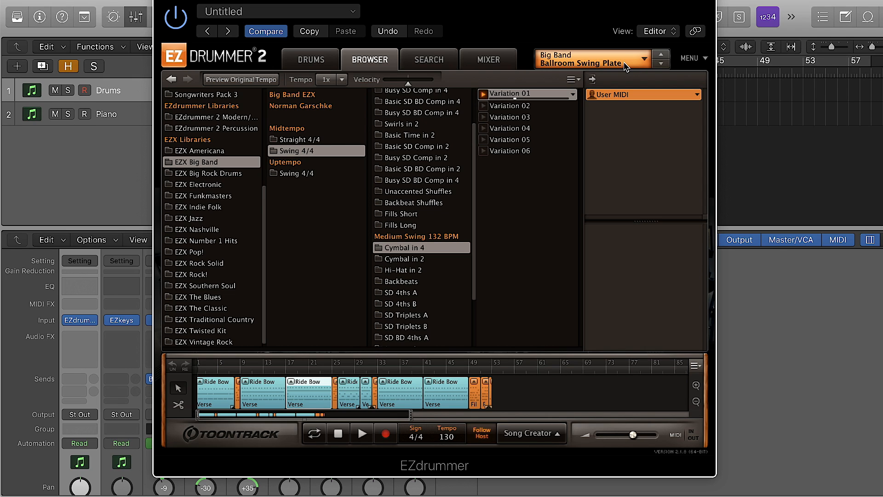
Step: Load Toontrack's Low Bit preset for the Big Band kit and preview Cymbal in 4 Variation 04 with it
click(642, 62)
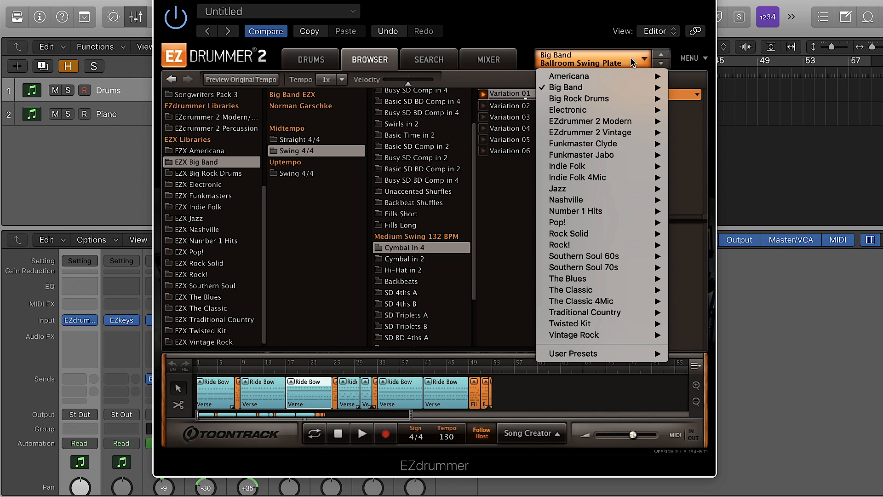
mouse_move(598, 88)
mouse_move(677, 88)
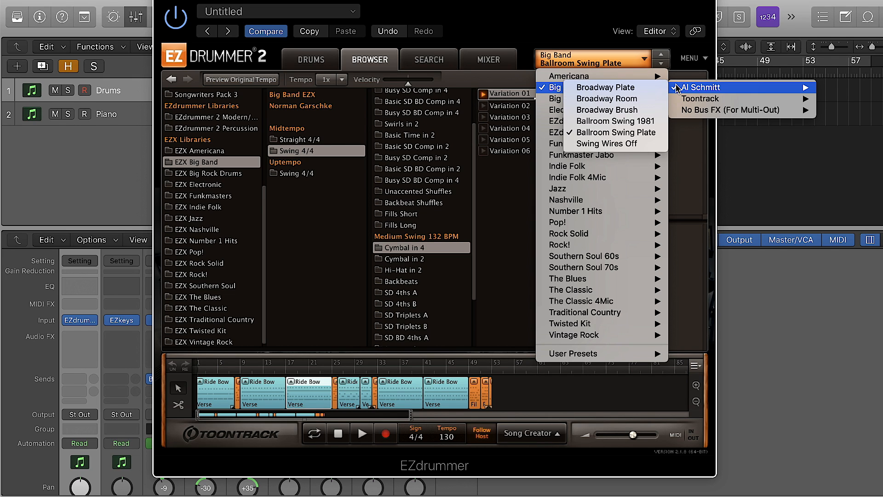
mouse_move(702, 99)
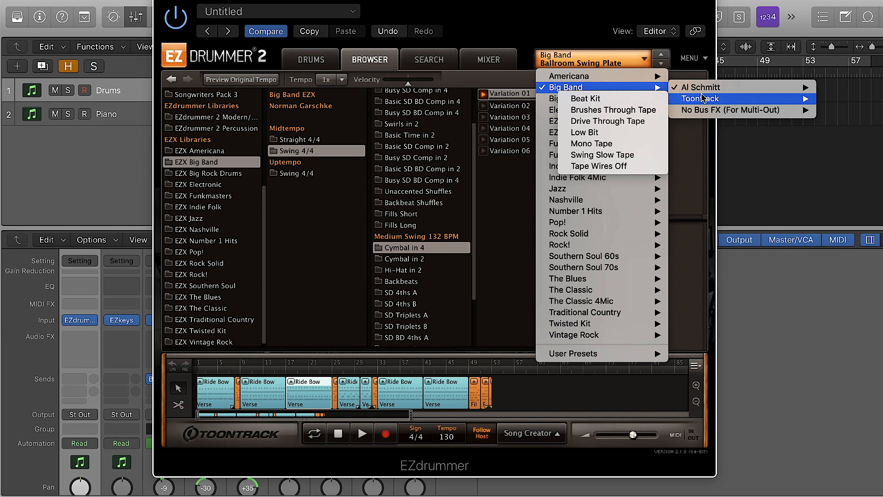
click(616, 132)
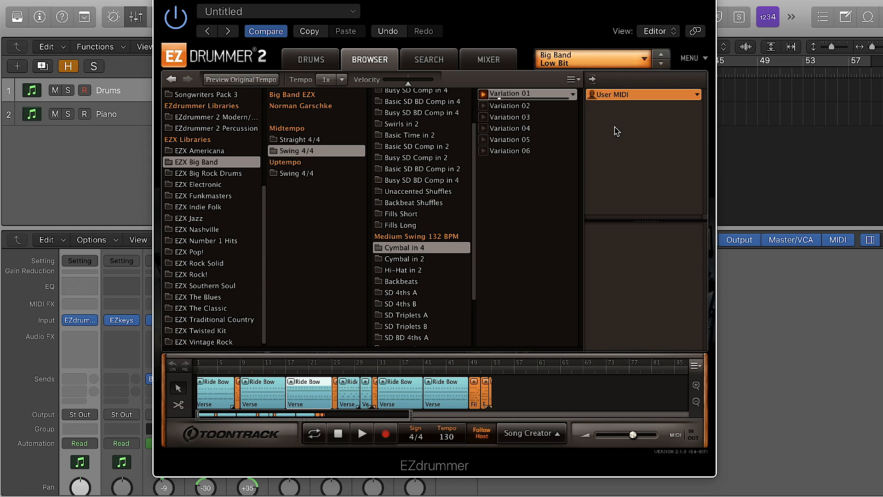
click(484, 129)
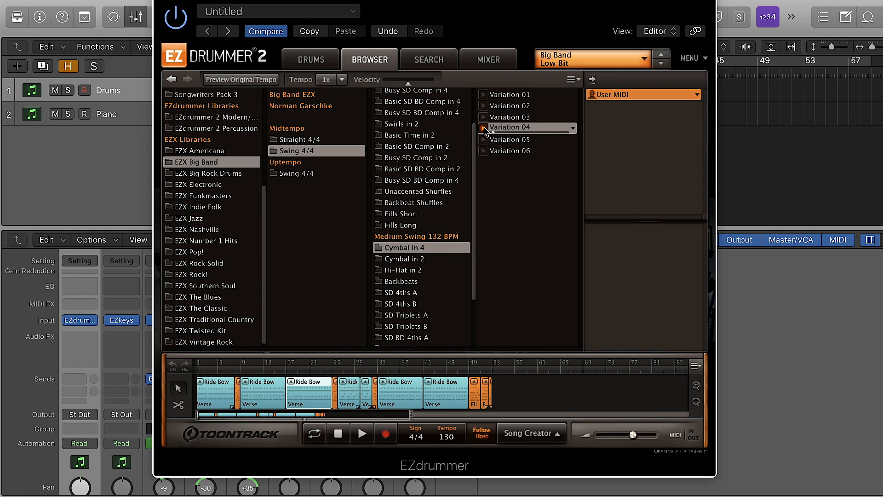
Step: Load the Broadway Room preset from the Al Schmitt set of the Big Band kit
click(645, 63)
mouse_move(614, 90)
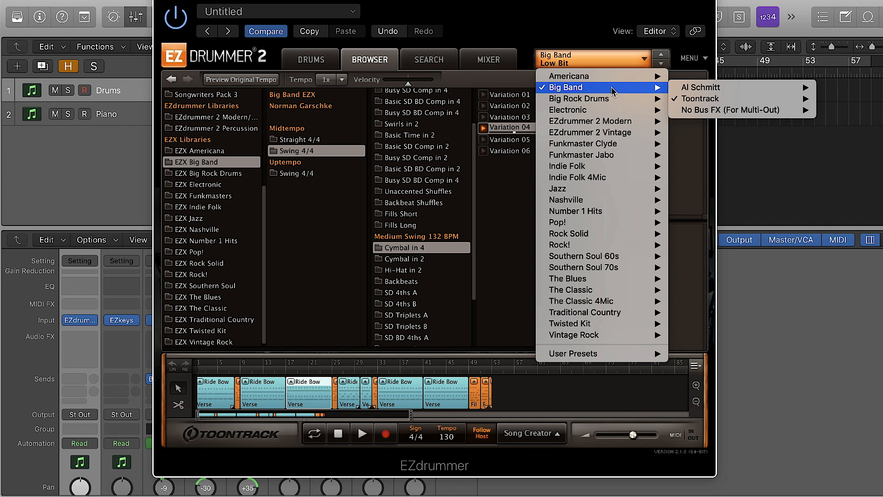
mouse_move(699, 90)
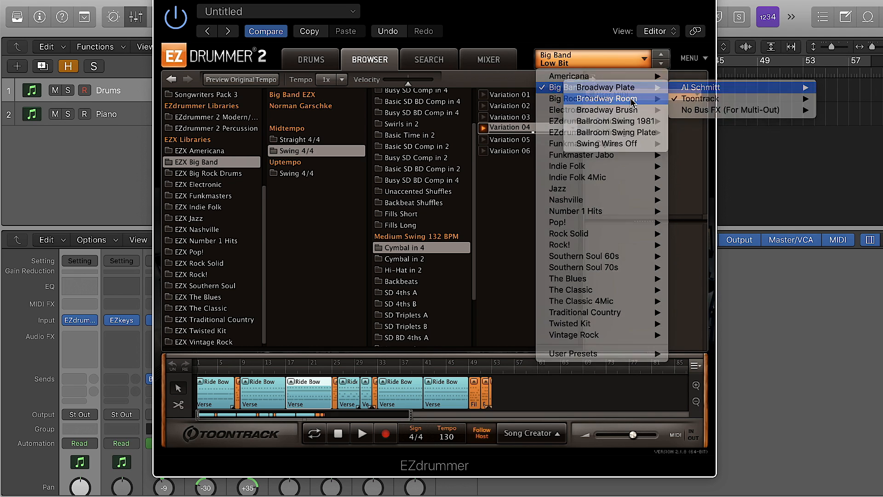
click(632, 100)
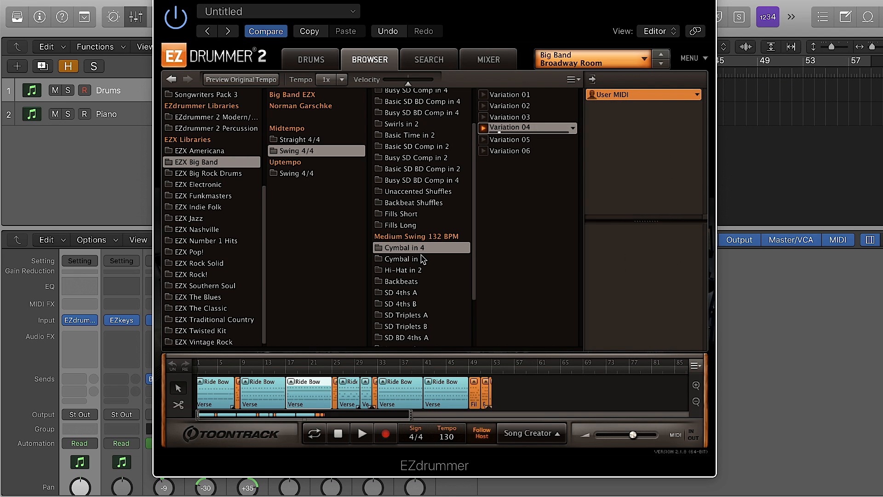
Step: Preview Variation 02 of the Basic Time in 2 groove under Medium Brushes
scroll(426, 255, up, 3)
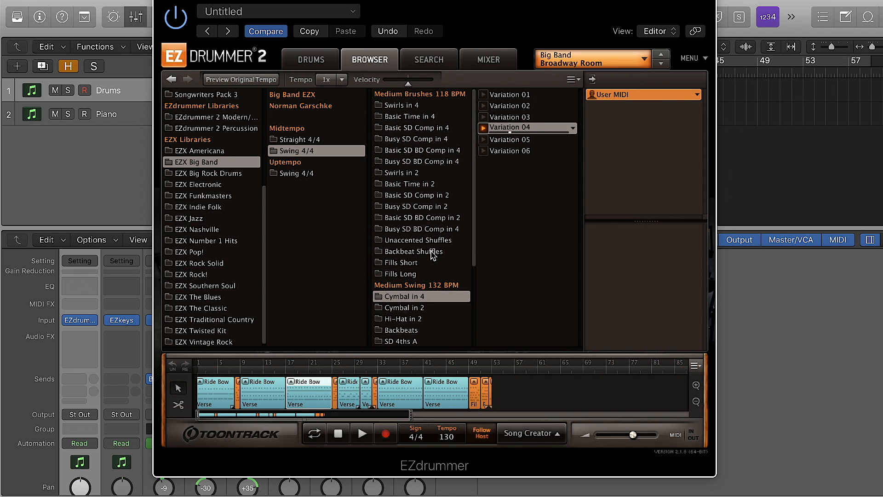
click(423, 188)
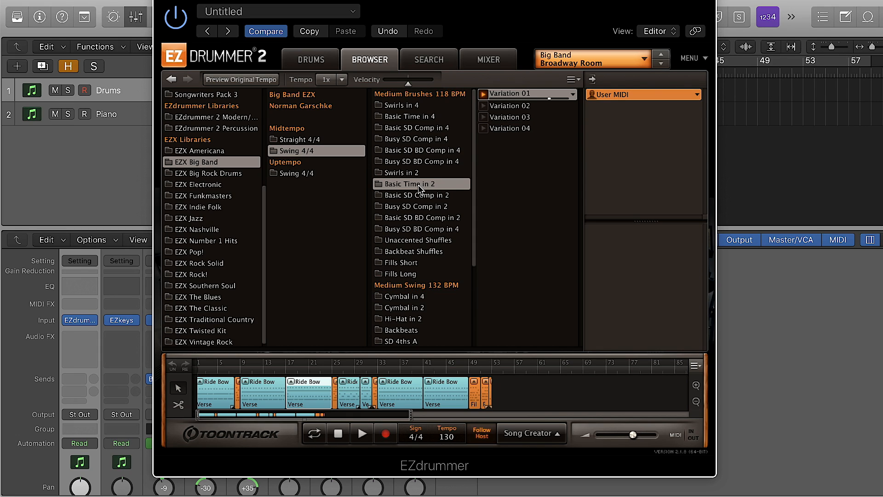
click(483, 107)
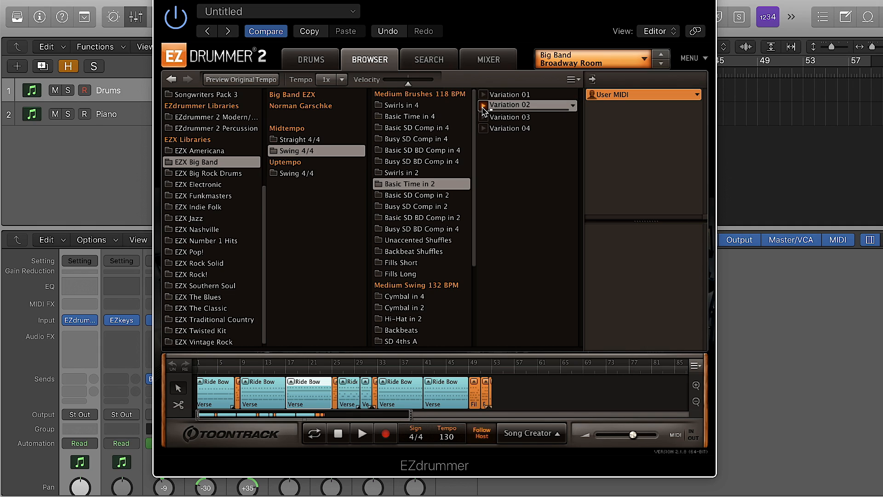
Step: Load the Al Schmitt preset Broadway Plate for the Big Band kit while the brush groove plays
click(639, 61)
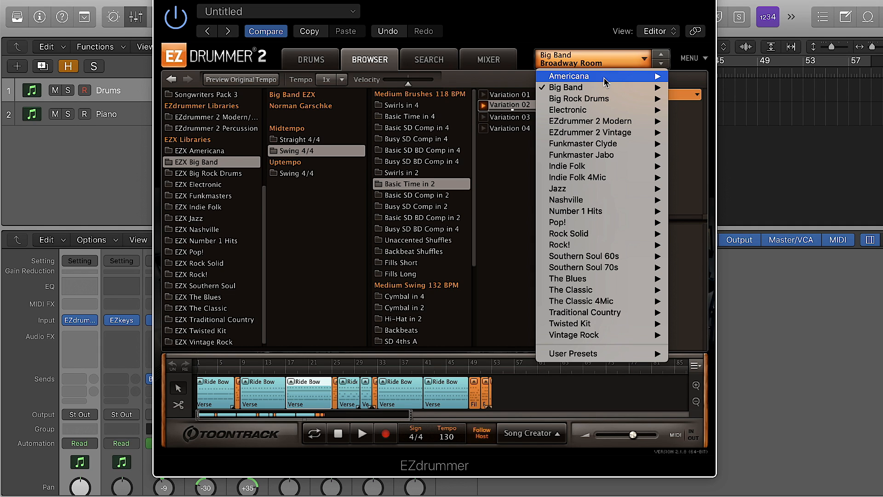
mouse_move(601, 89)
mouse_move(695, 88)
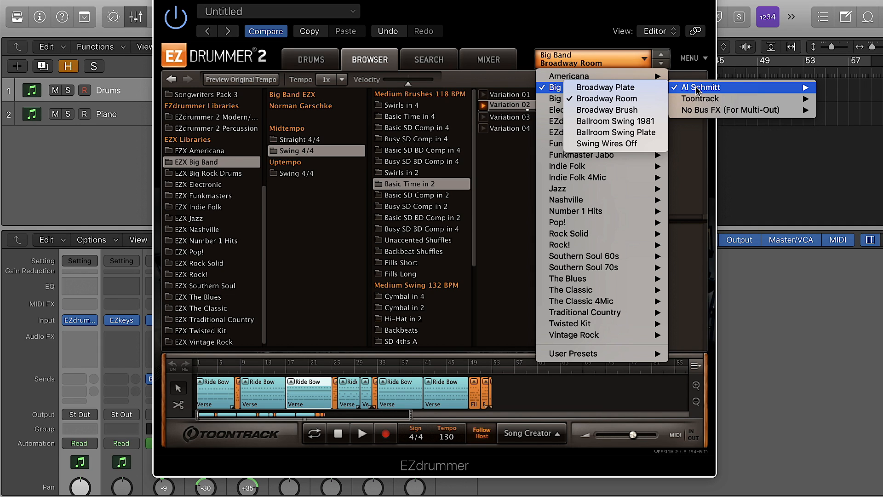
click(627, 89)
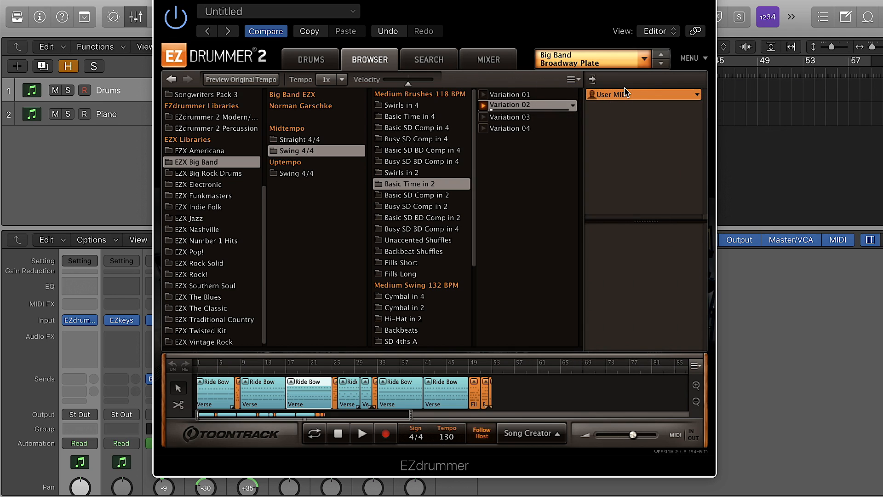
Step: Load Toontrack's Brushes Through Tape preset for the Big Band kit
click(644, 62)
mouse_move(625, 86)
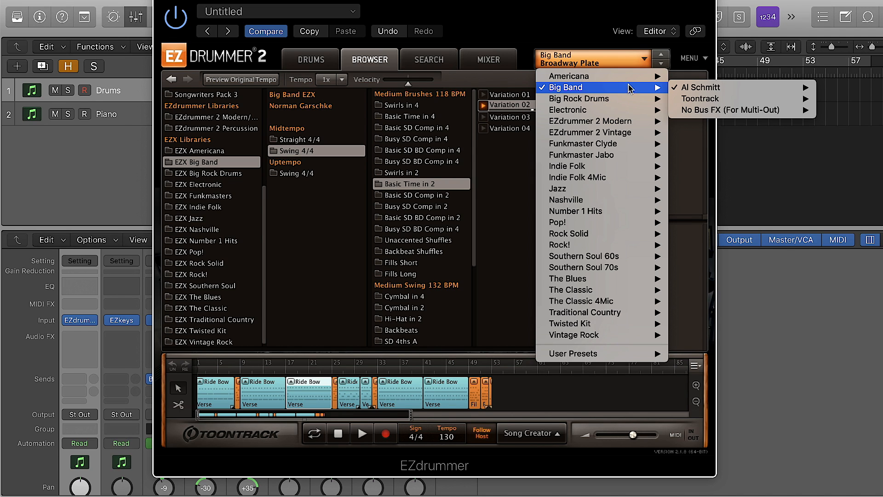
mouse_move(690, 99)
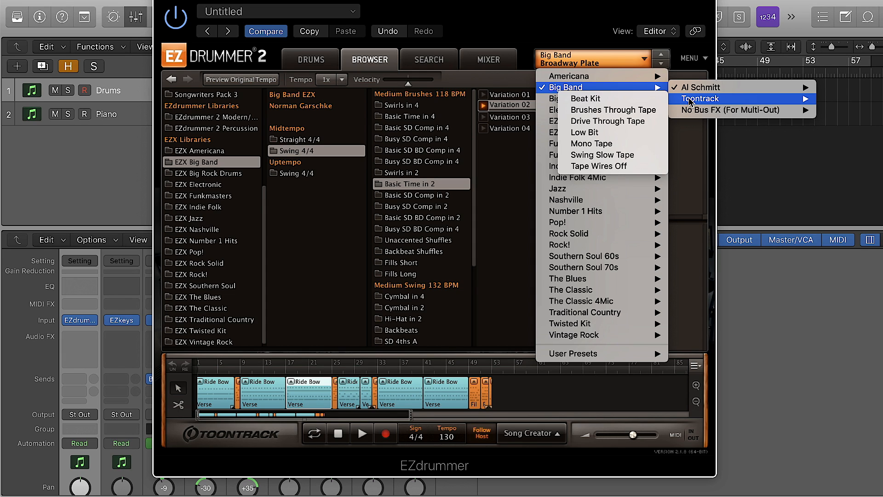
click(639, 111)
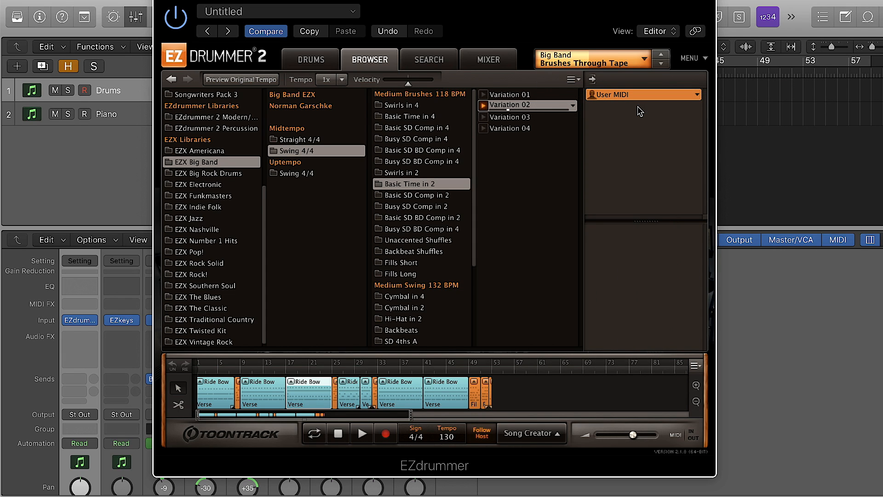
Step: Load the Al Schmitt preset Ballroom Swing 1981 for the Big Band kit
click(647, 62)
mouse_move(633, 88)
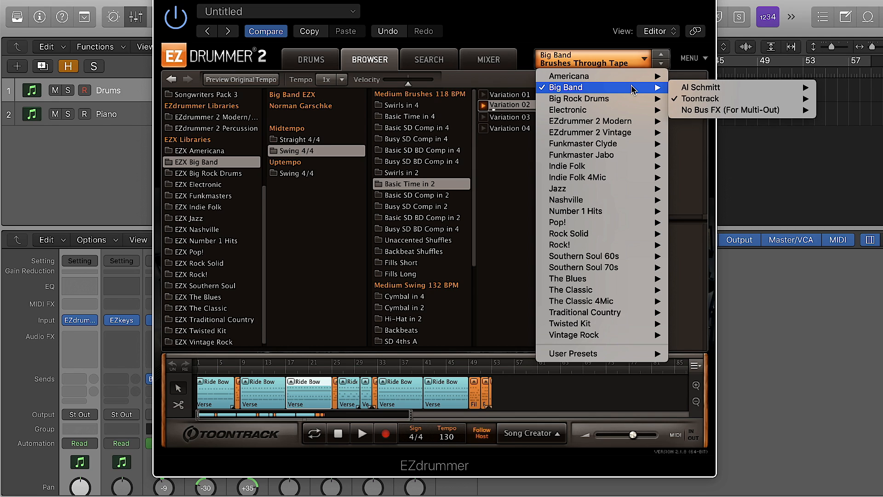
mouse_move(709, 87)
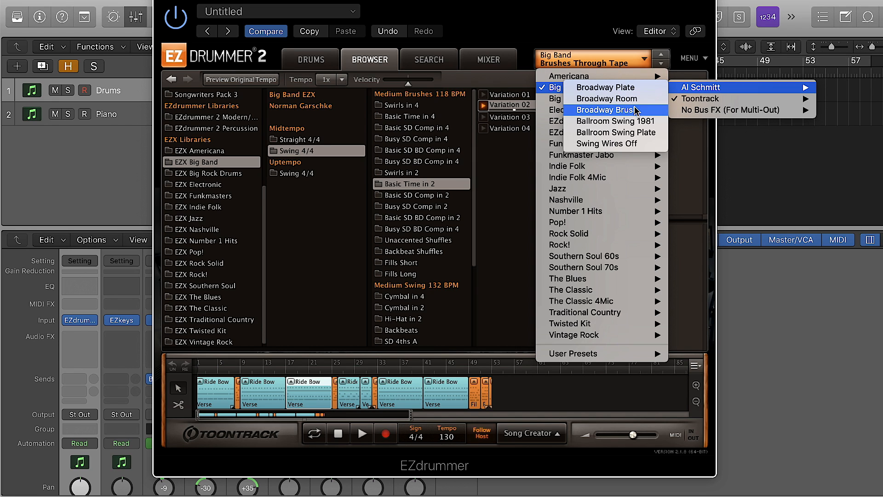
click(636, 121)
Step: Switch the Big Band kit back to Toontrack's Low Bit preset
click(636, 63)
mouse_move(610, 87)
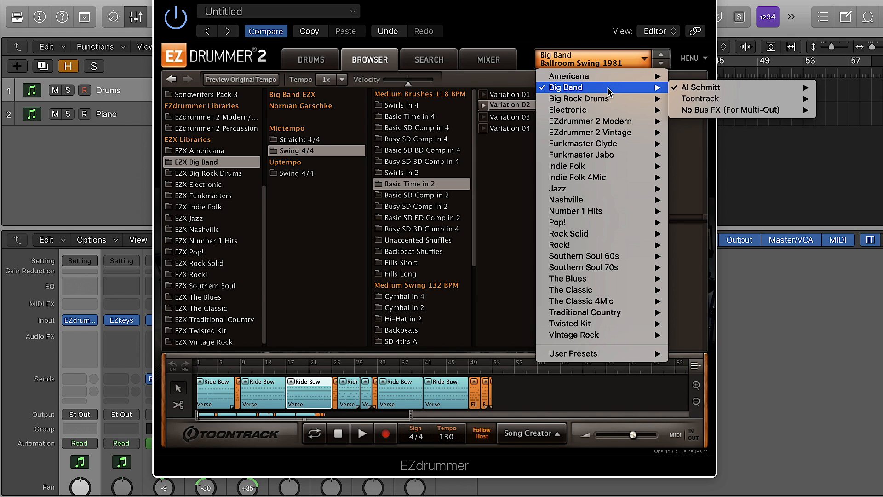
mouse_move(695, 99)
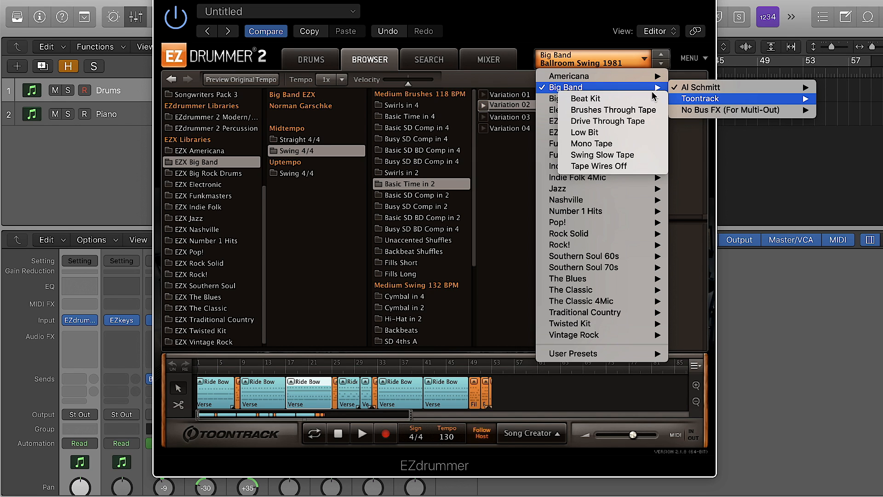
click(626, 135)
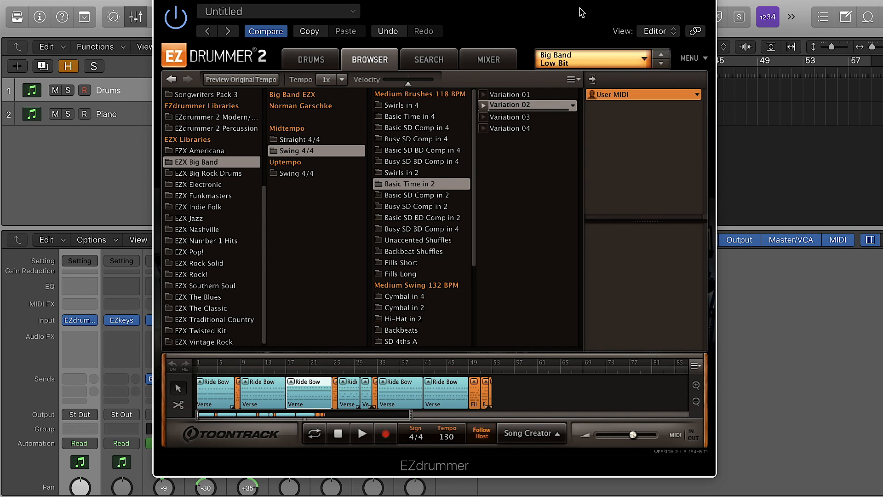
Step: Preview Basic Time in 2 Variation 03 and Unaccented Shuffles Variation 02 from the Medium Brushes grooves
drag(583, 6, 622, 4)
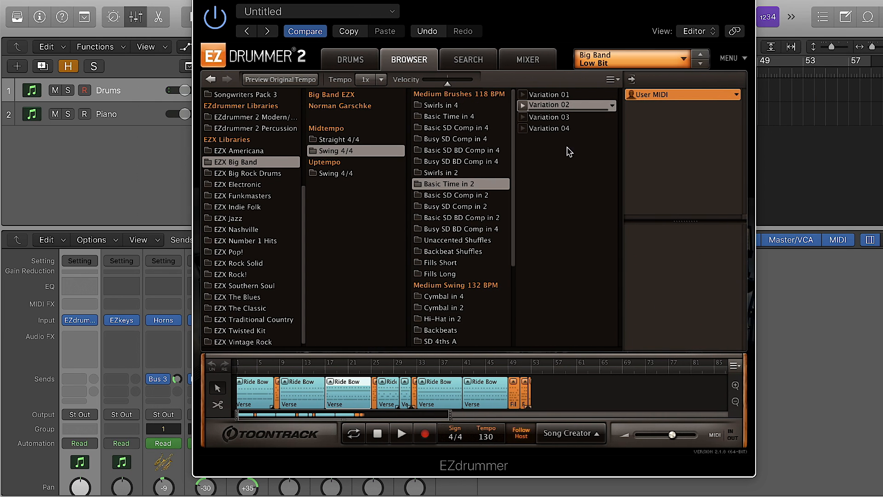
click(528, 121)
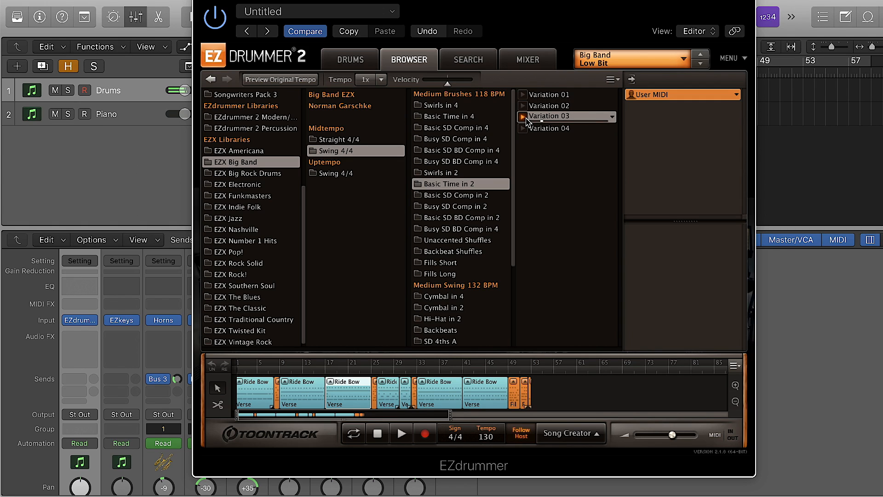
click(469, 239)
click(524, 105)
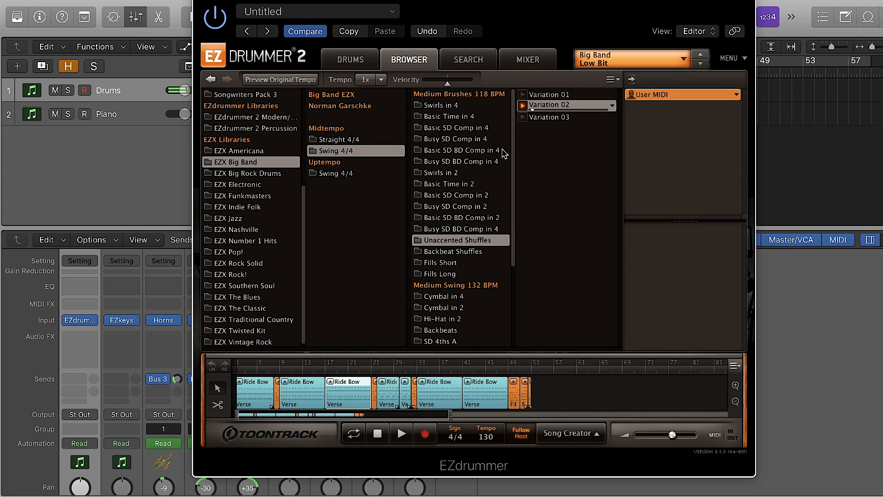
Step: Preview Variations 04 and 06 of the Medium Swing groove Cymbal in 4, and stop playback
scroll(454, 289, down, 1)
click(457, 288)
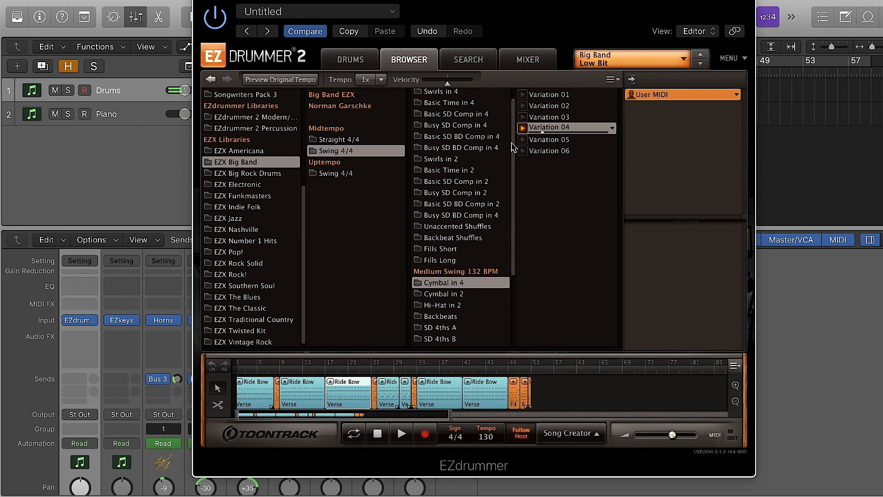
click(525, 151)
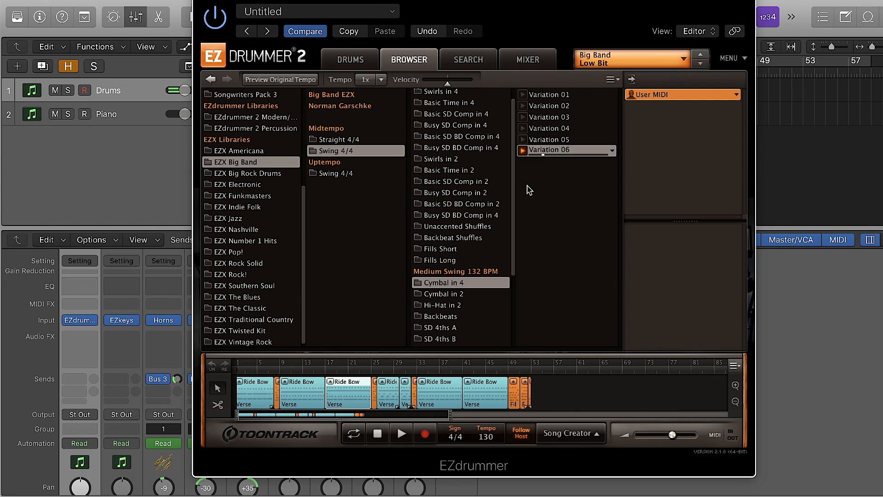
click(523, 151)
Step: Zoom the song track in to show the groove blocks of roughly the first 37 bars
drag(450, 416, 249, 418)
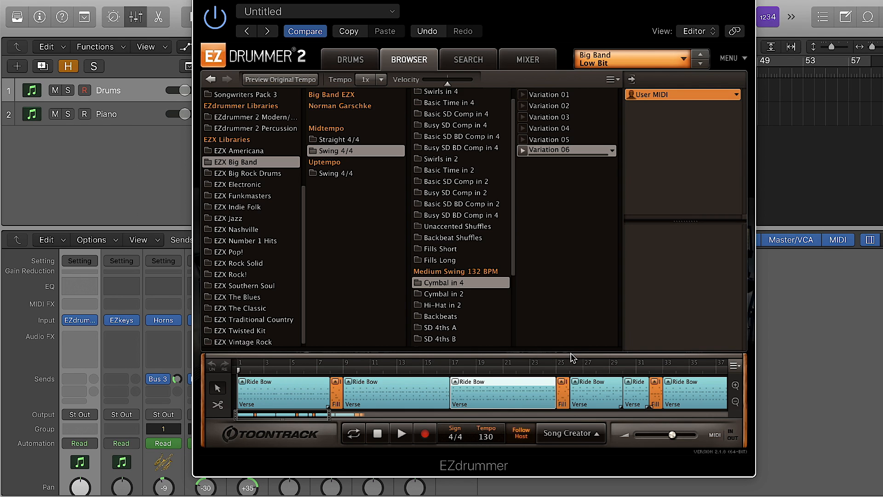
Step: Add Variation 06 of Cymbal in 4 to the song track after the existing blocks and shift it to about bar 61
drag(330, 415, 543, 415)
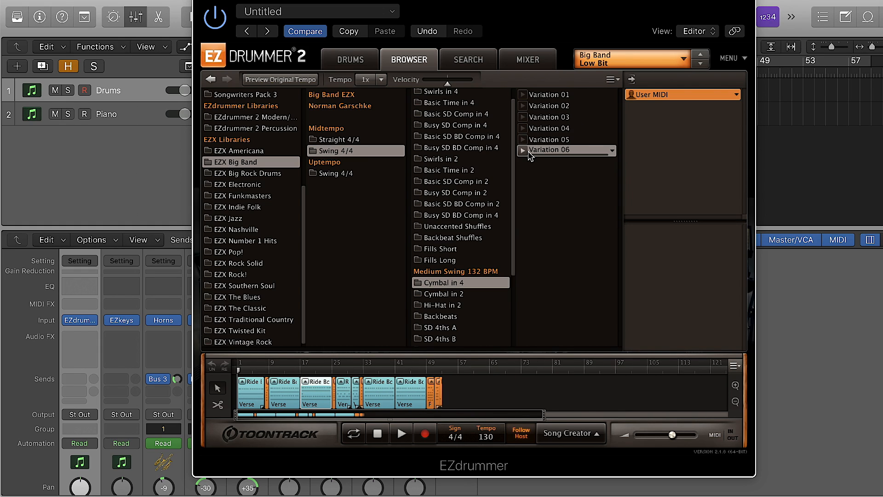
drag(536, 154, 485, 373)
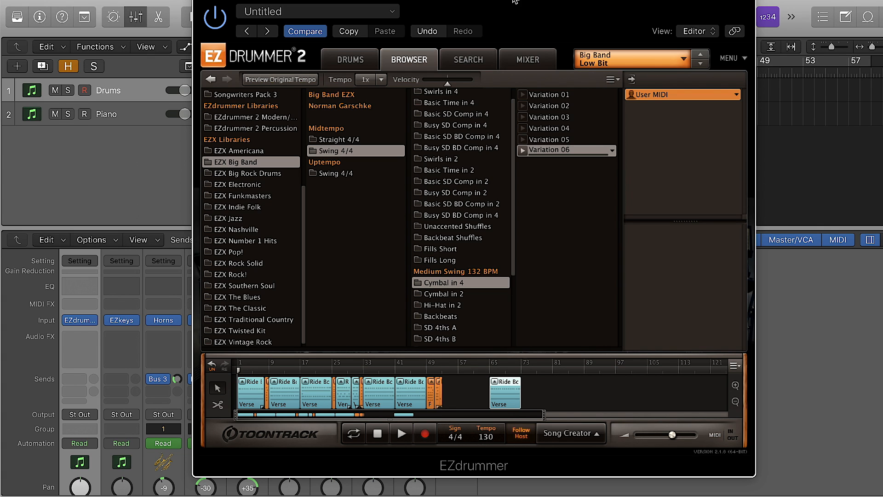
drag(509, 2, 637, 1)
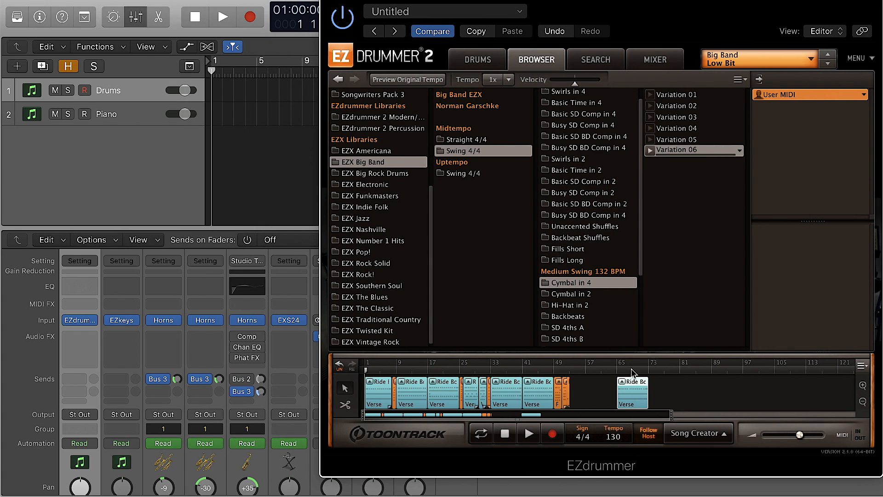
mouse_move(628, 392)
mouse_down()
mouse_move(688, 135)
mouse_move(634, 158)
mouse_move(212, 99)
mouse_move(223, 97)
mouse_move(215, 90)
mouse_move(693, 166)
mouse_move(652, 390)
mouse_move(619, 389)
mouse_up()
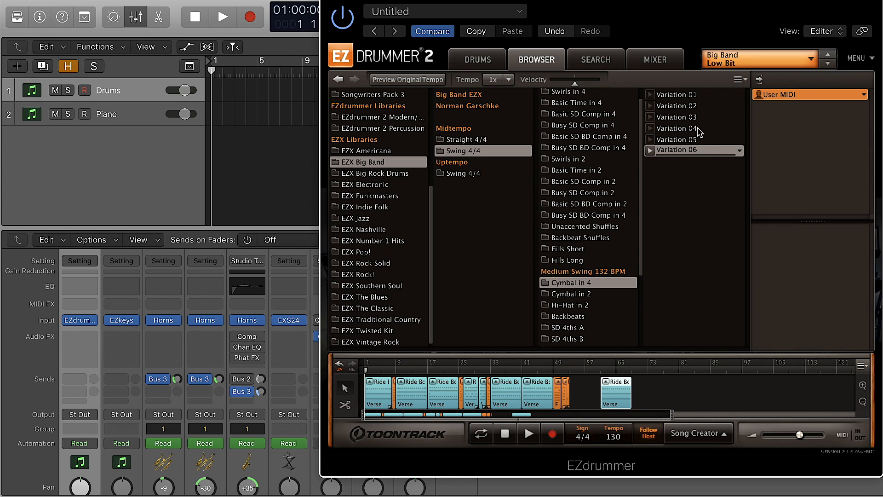
Step: Play the added Ride Bow block from its start in the song track, and stop playback
click(601, 372)
click(528, 435)
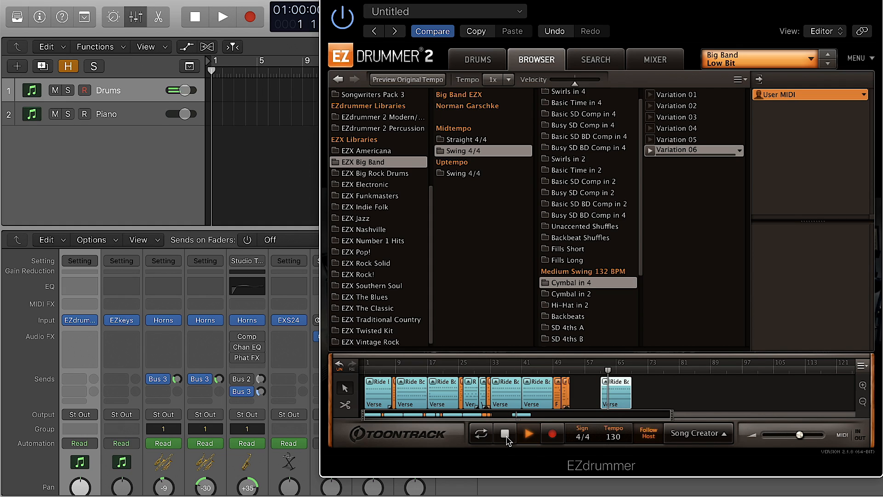
click(506, 436)
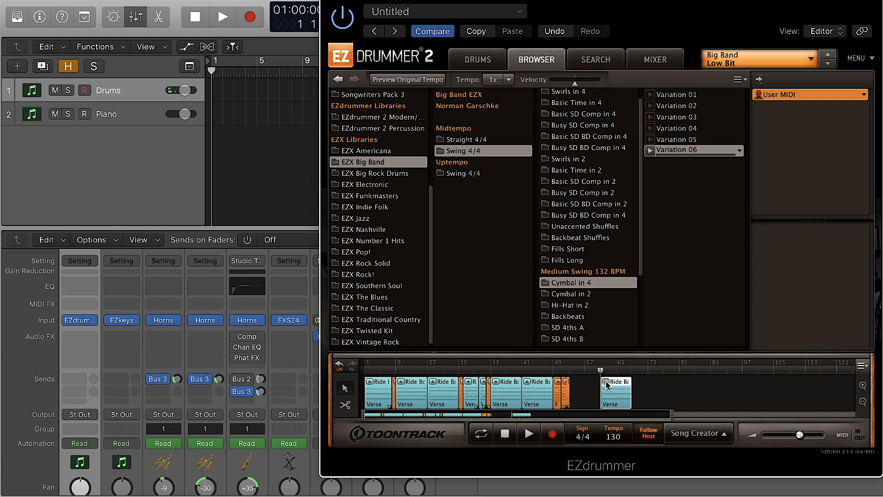
Step: Open Edit Play Style for the added Ride Bow block and select the snare, kick, hi-hat and ride in turn
double_click(607, 386)
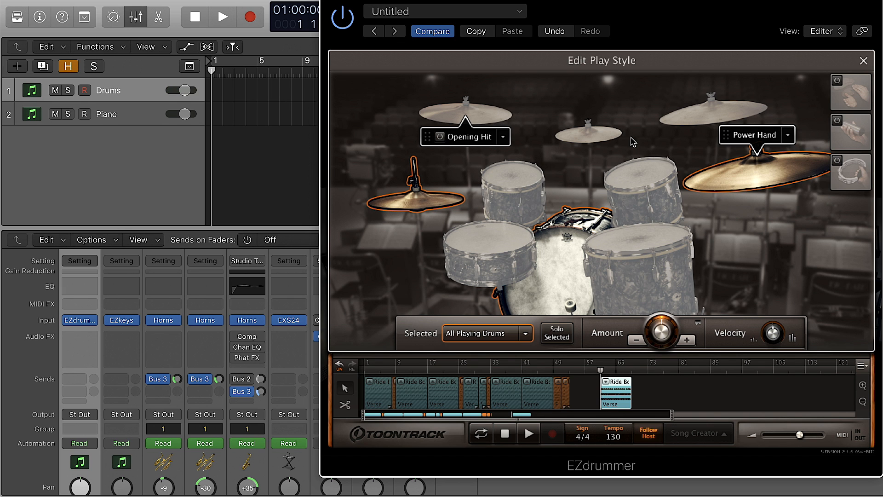
click(512, 253)
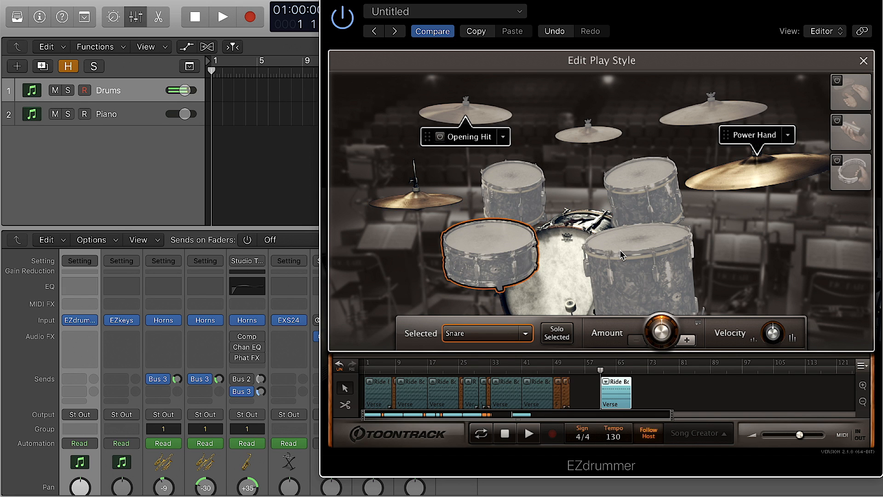
click(561, 291)
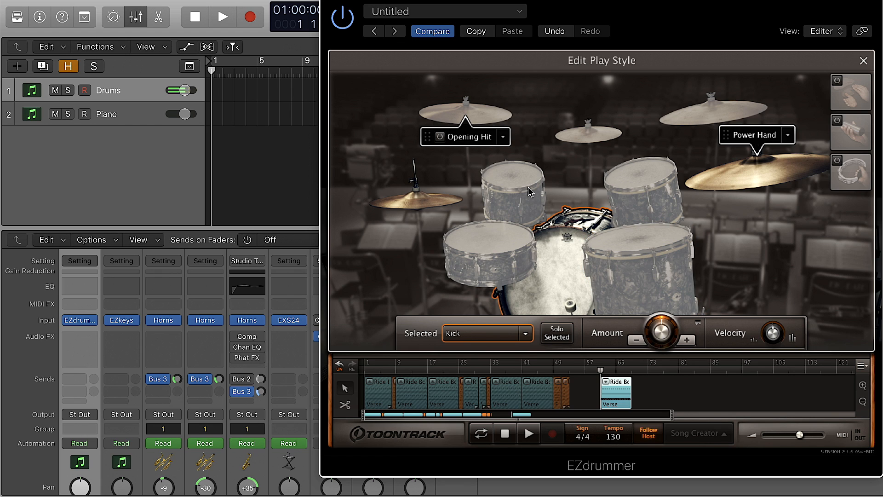
click(421, 199)
click(756, 188)
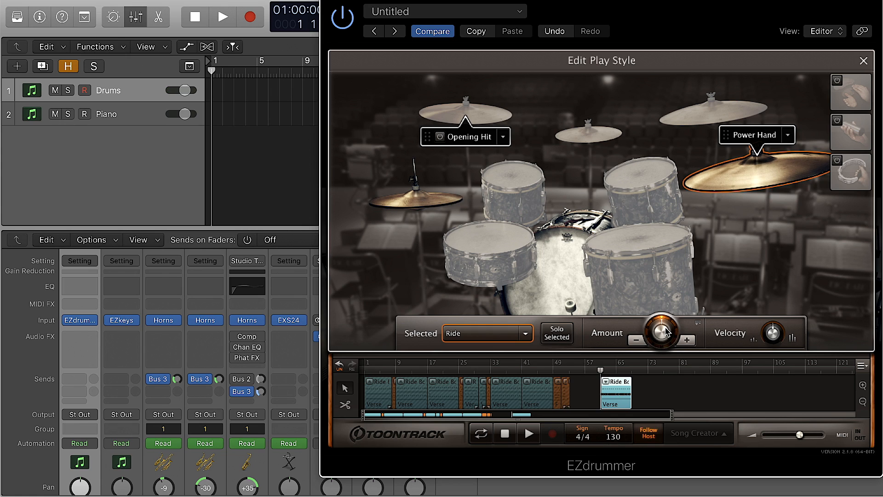
Step: Try adjusting the ride's Amount in Edit Play Style, and audition the block
drag(666, 331, 654, 345)
click(529, 434)
mouse_move(655, 338)
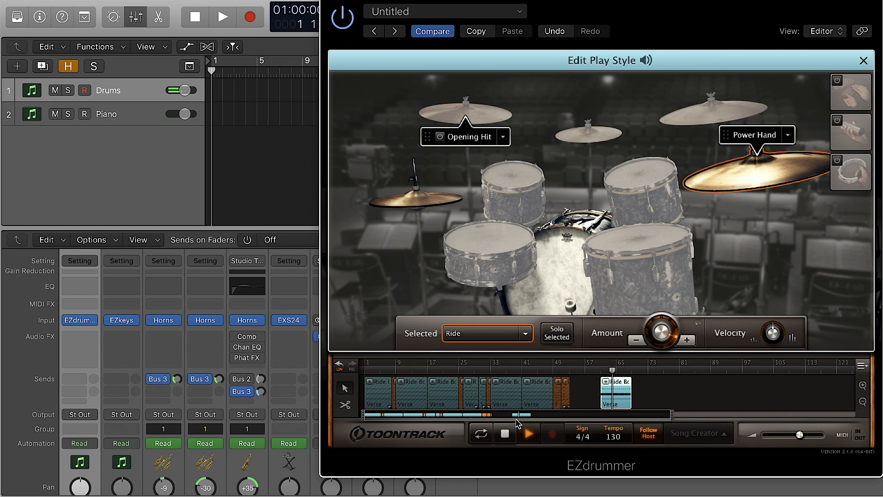
key(space)
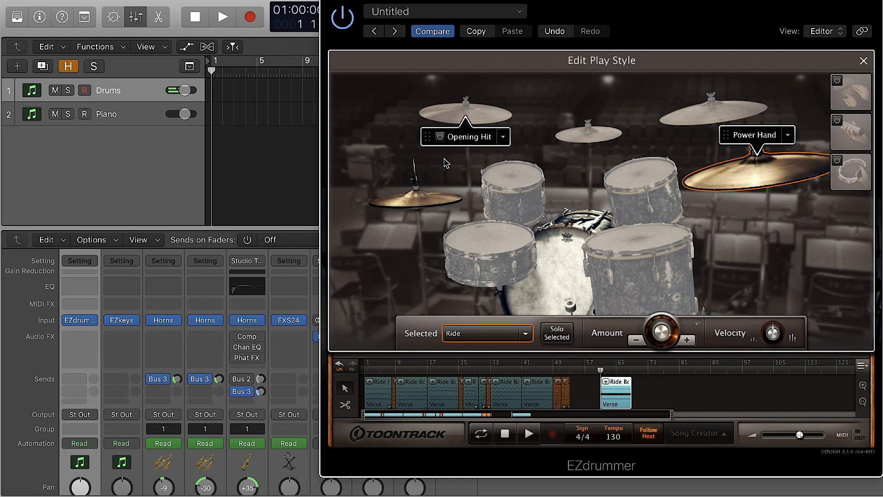
Step: Close Edit Play Style and remove the added Ride Bow block at about bar 61 from the song track
click(864, 61)
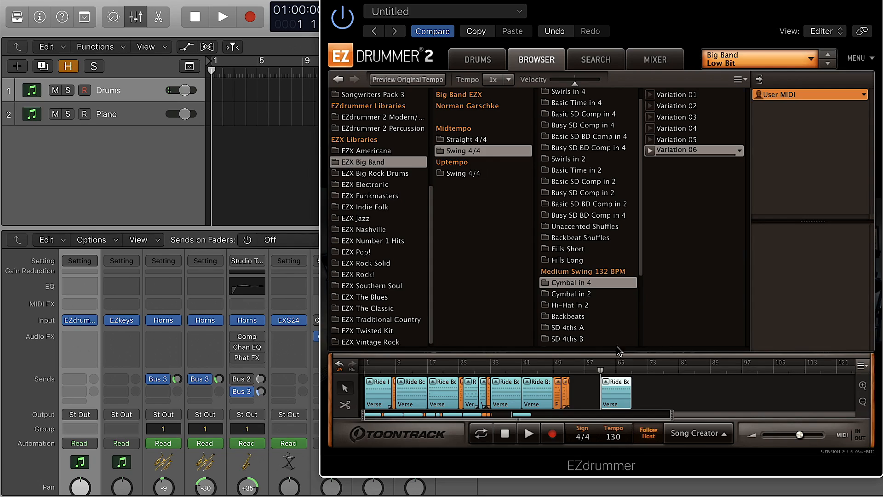
right_click(614, 392)
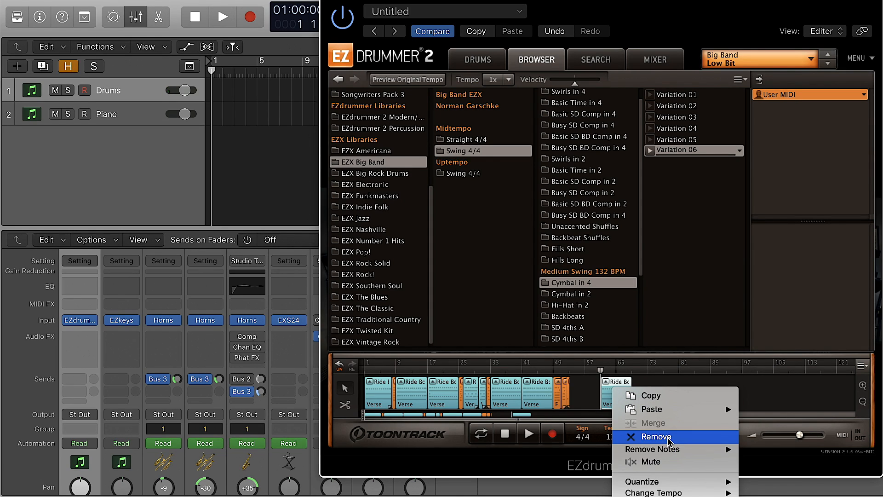
click(662, 440)
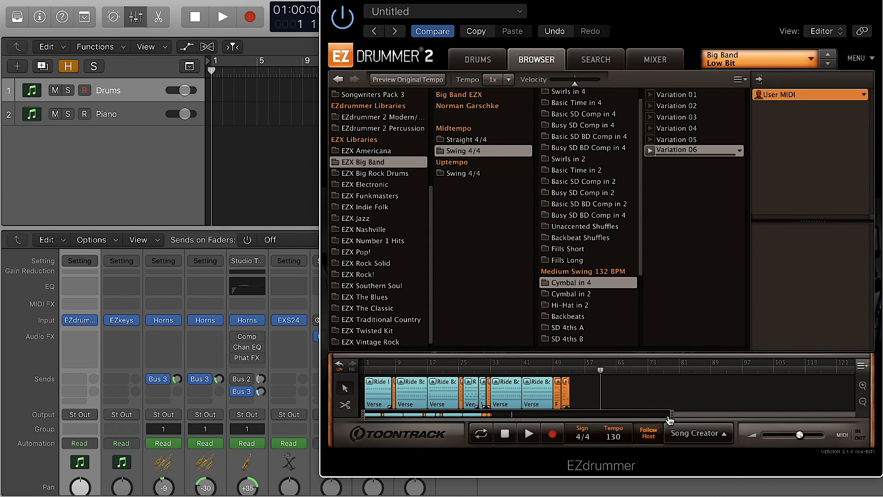
Step: Locate the source groove of the song track's first Ride Bow block in the Big Band Grooves library
drag(674, 416, 380, 413)
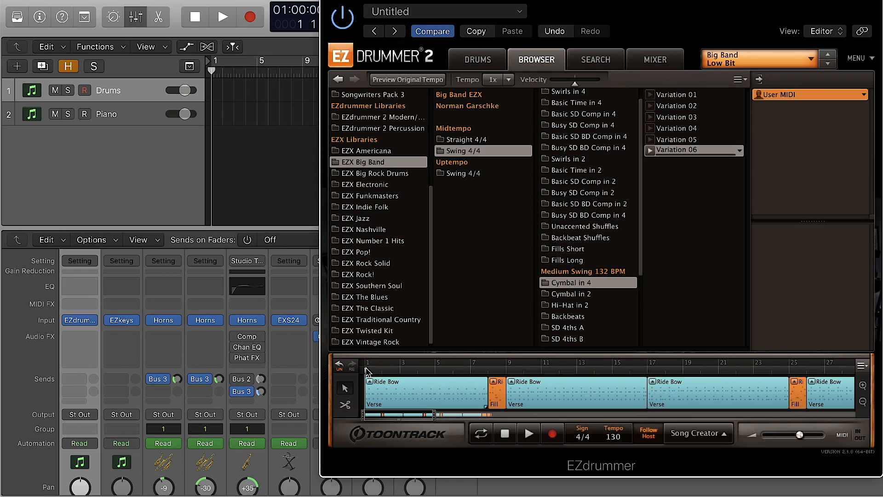
right_click(386, 389)
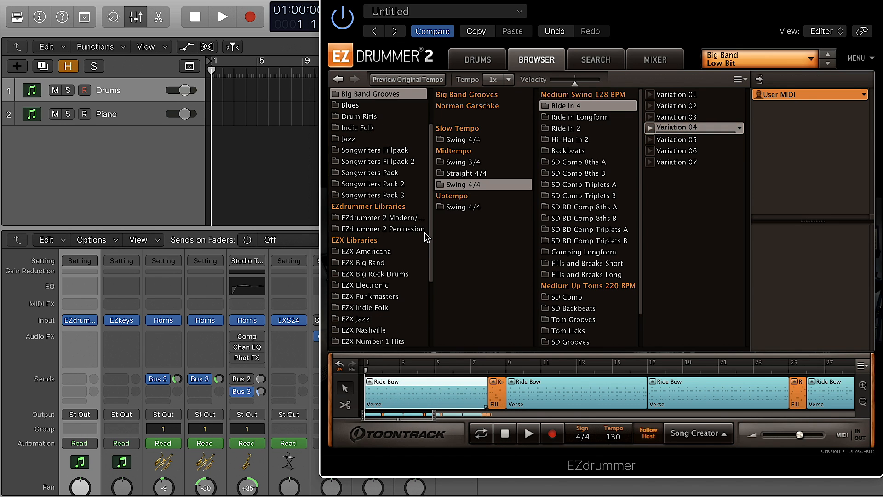
click(425, 234)
scroll(430, 184, up, 3)
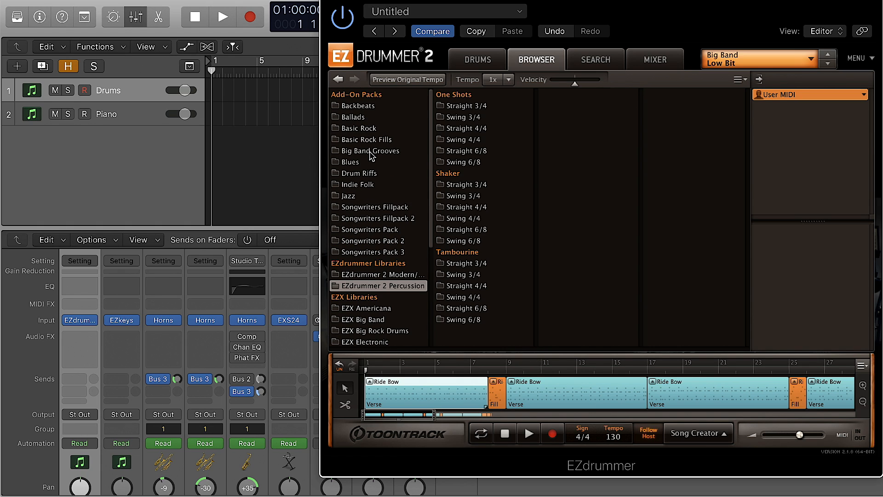
click(371, 152)
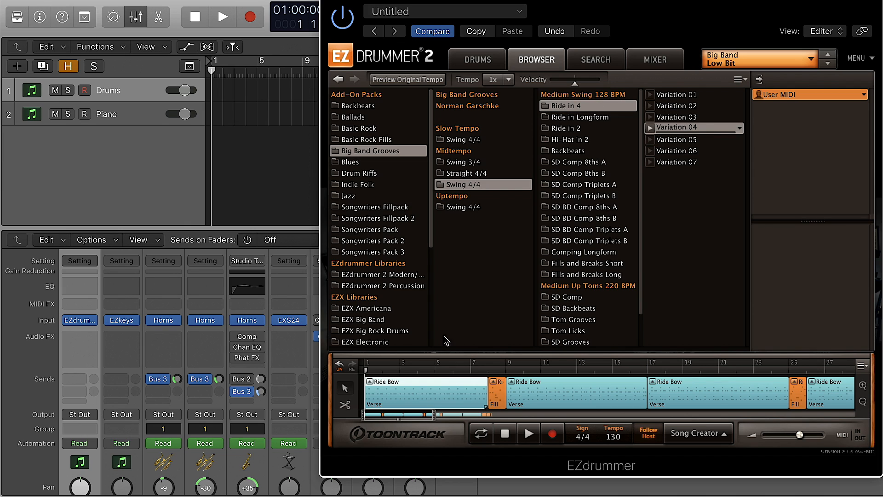
right_click(398, 386)
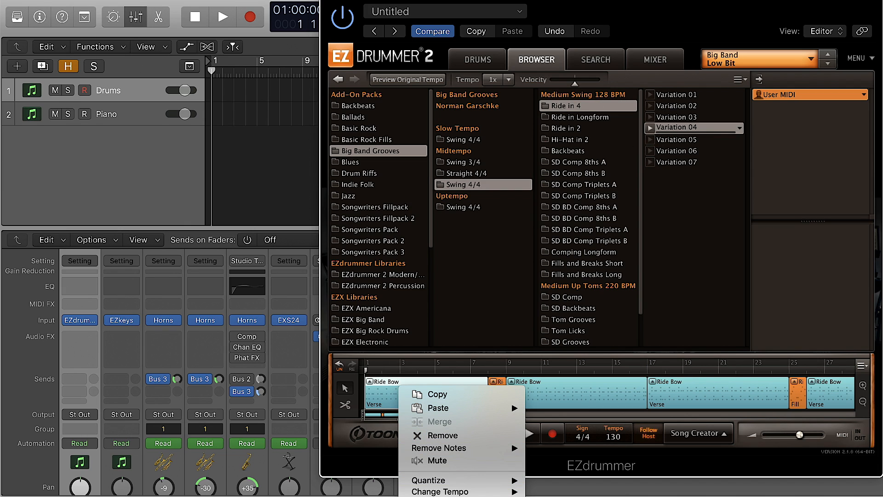
click(442, 496)
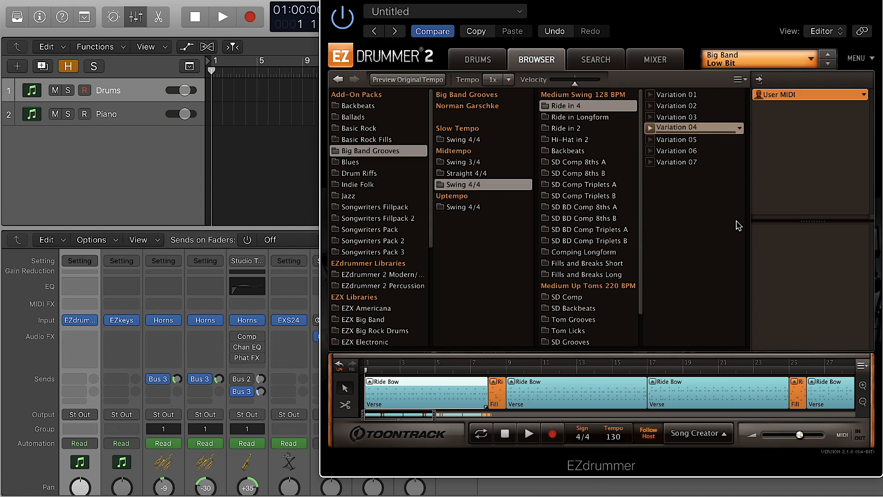
Step: Preview Variations 03, 02 and 07 of the Medium Swing 128 BPM groove Ride in 4
scroll(426, 385, right, 1)
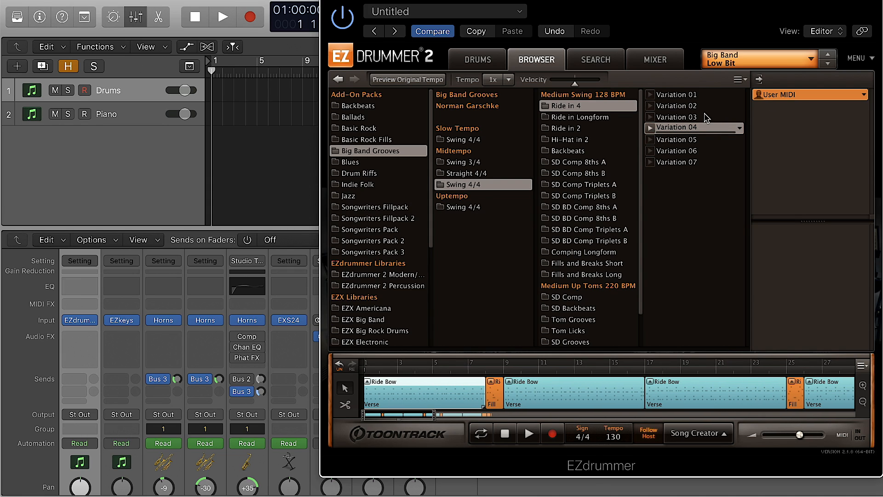
click(651, 118)
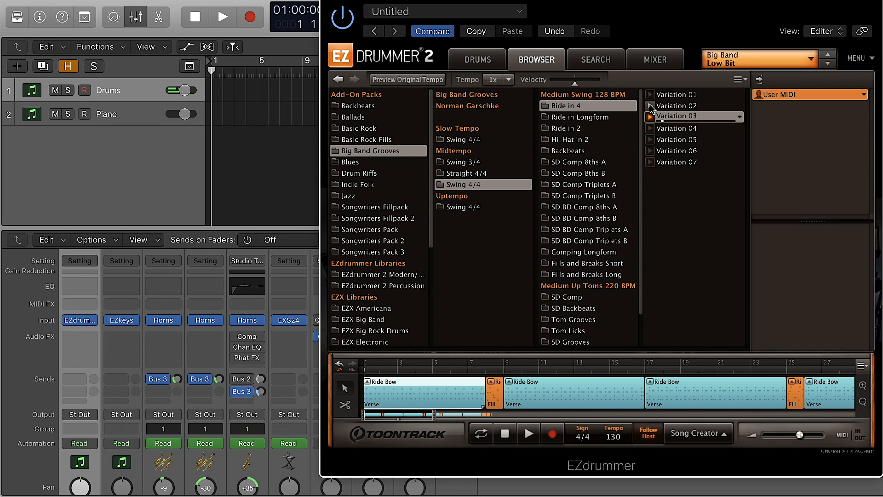
click(650, 106)
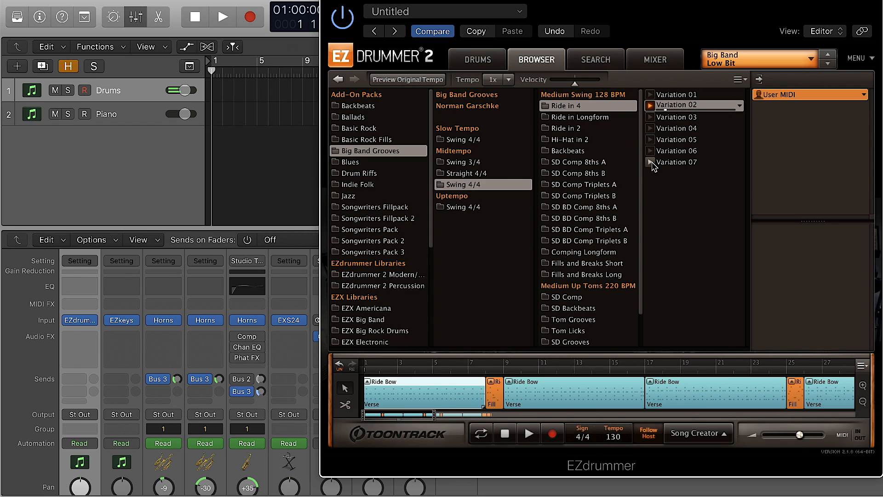
click(651, 163)
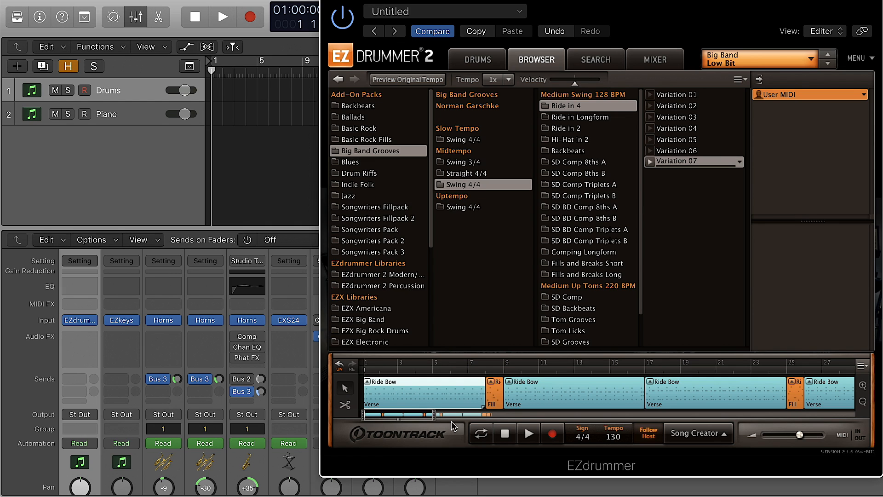
Step: Close the EZdrummer window, open the Piano track's EZkeys instrument, and centre its window on the screen
drag(434, 416, 540, 423)
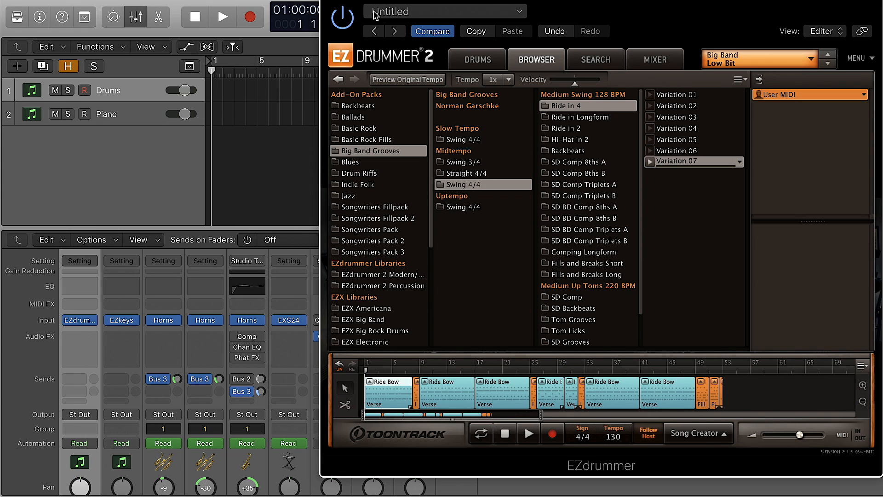
click(327, 0)
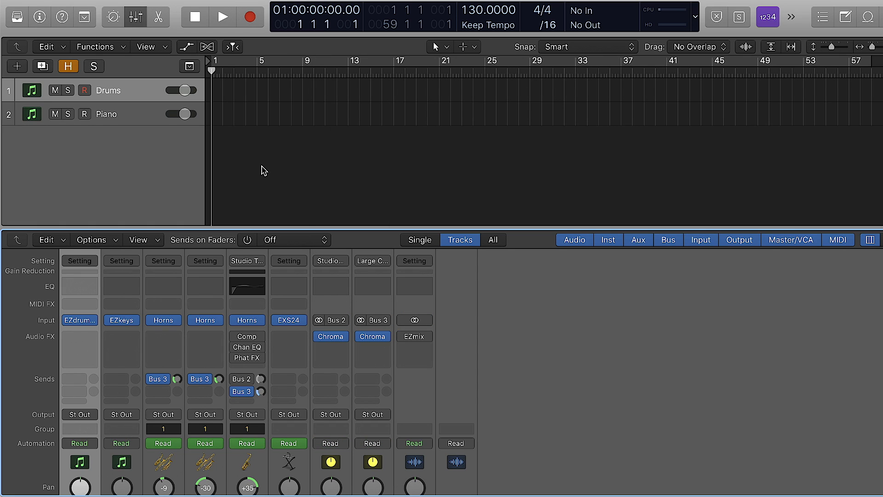
mouse_move(128, 327)
click(123, 321)
mouse_move(432, 21)
mouse_down()
mouse_move(367, 22)
mouse_move(427, 21)
mouse_up()
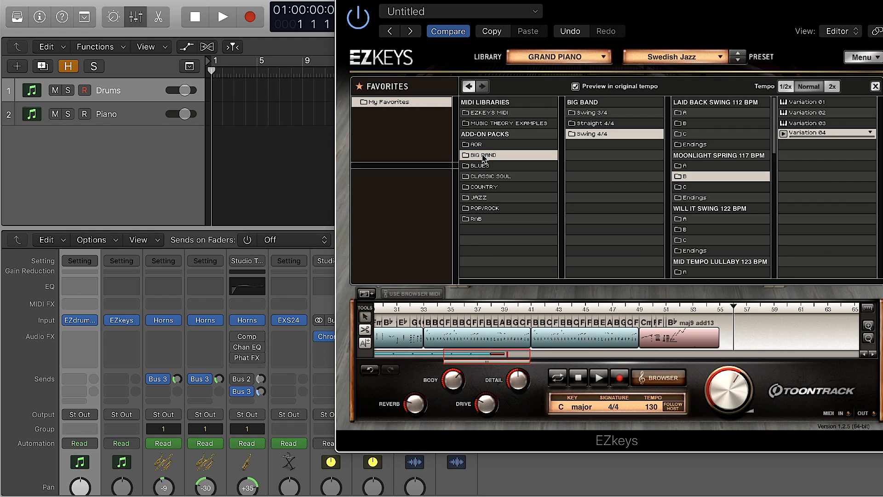
drag(663, 2, 504, 2)
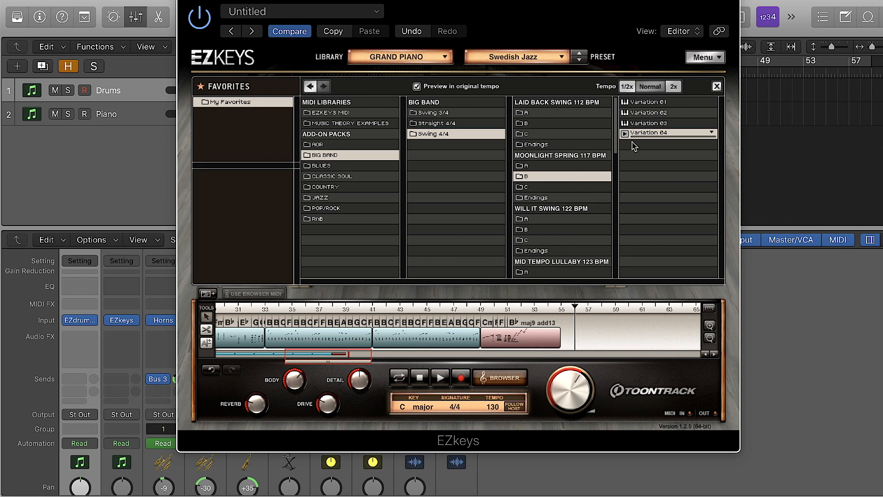
Step: Preview Variations 01, 02 and 04 of part B of the Big Band Swing 4/4 song Moonlight Spring
click(625, 102)
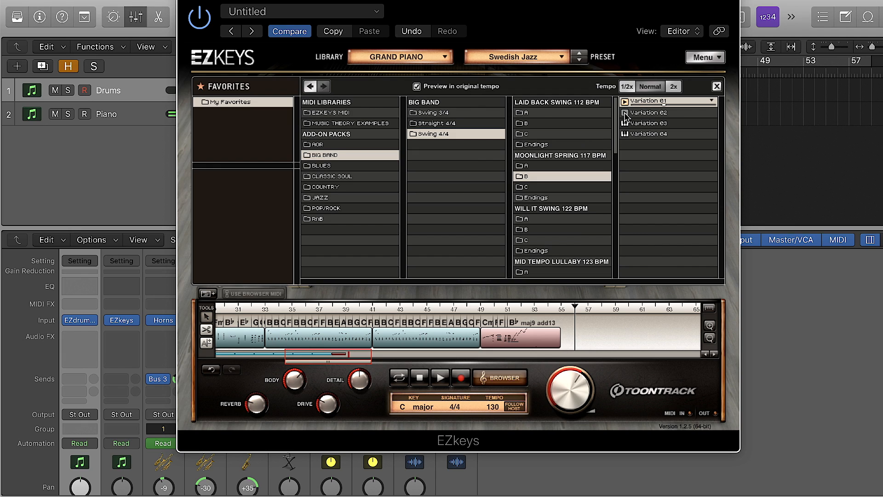
click(626, 114)
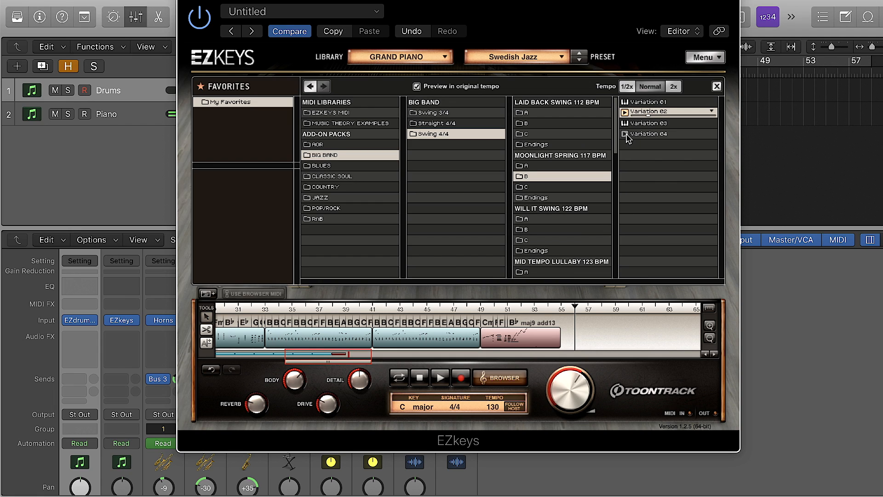
click(625, 134)
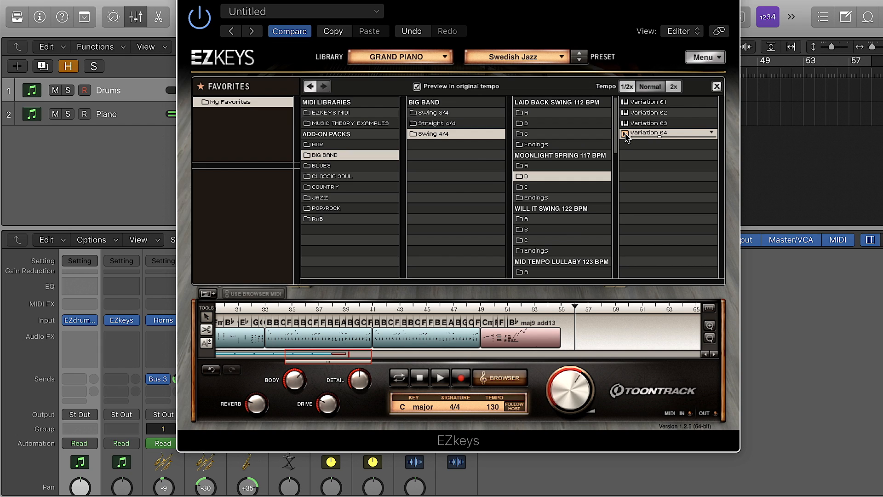
Step: Look through the available EZkeys libraries and Grand Piano presets, keeping Grand Piano and Swedish Jazz
click(408, 62)
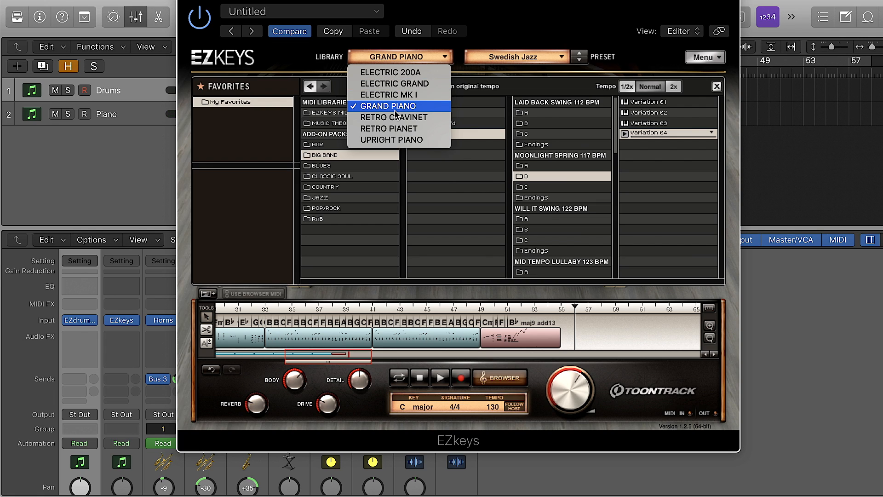
click(523, 59)
click(523, 59)
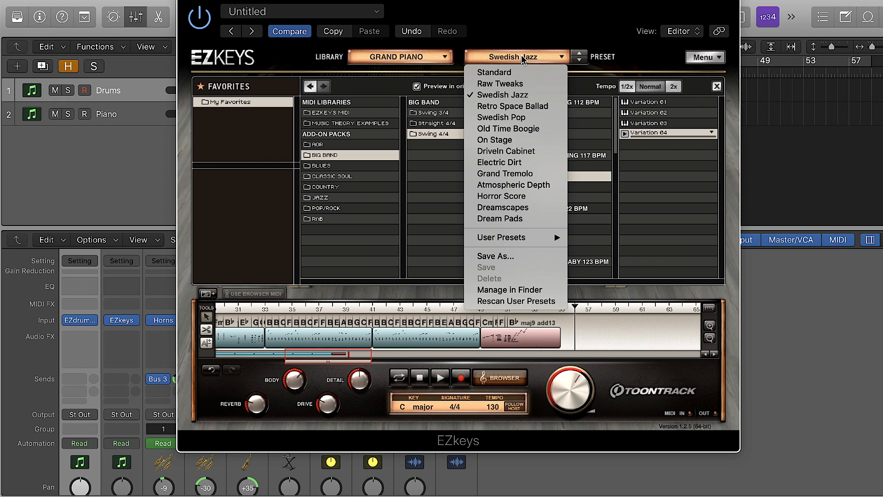
click(542, 19)
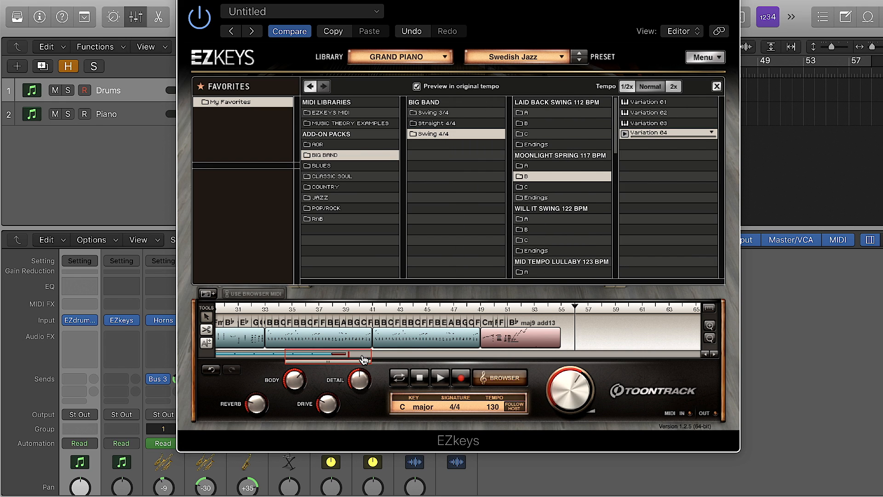
Step: Add Variation 04 of Moonlight Spring part B to the song at bar 57 and set the playhead to bar 57
drag(364, 359, 280, 361)
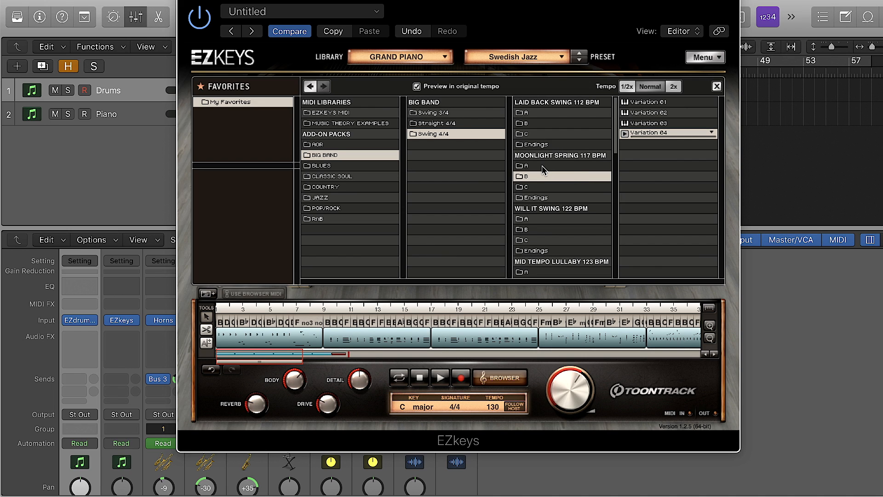
drag(303, 362, 437, 363)
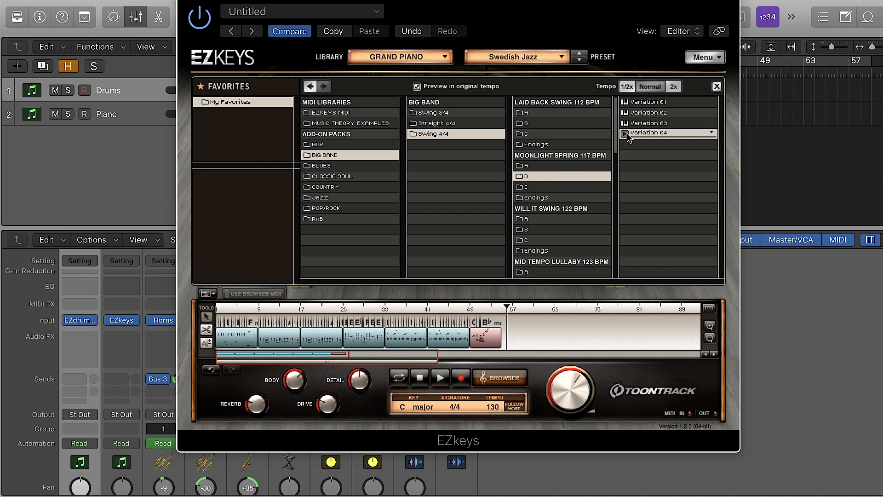
click(627, 135)
mouse_move(627, 136)
mouse_down()
mouse_move(635, 139)
mouse_move(614, 202)
mouse_move(522, 339)
mouse_up()
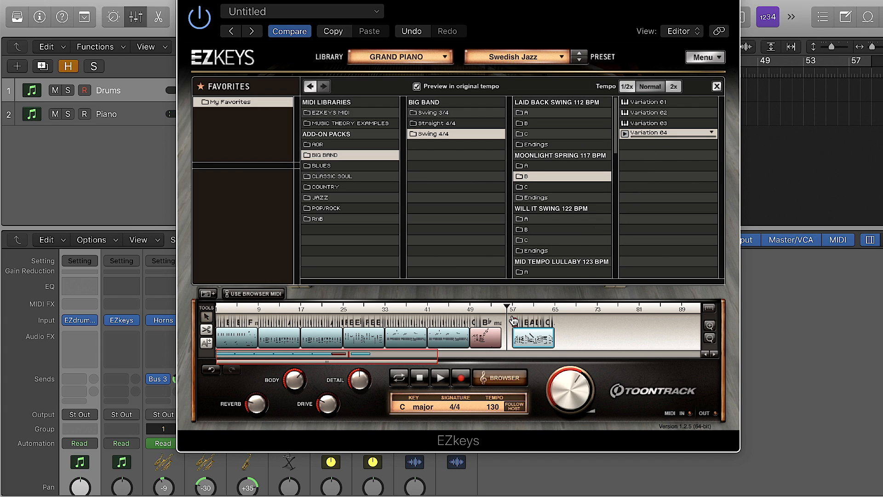
click(512, 307)
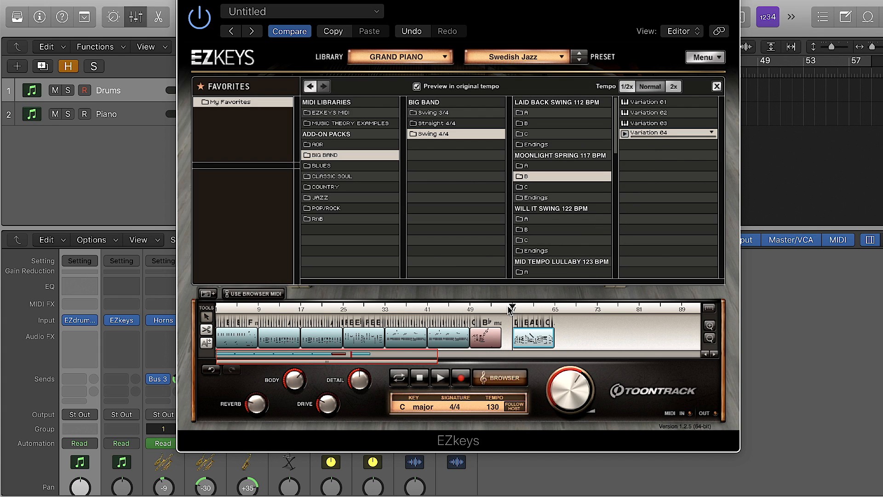
Step: Play back the new block from bar 57 with its chords readable, and stop after a few bars
drag(438, 359, 378, 362)
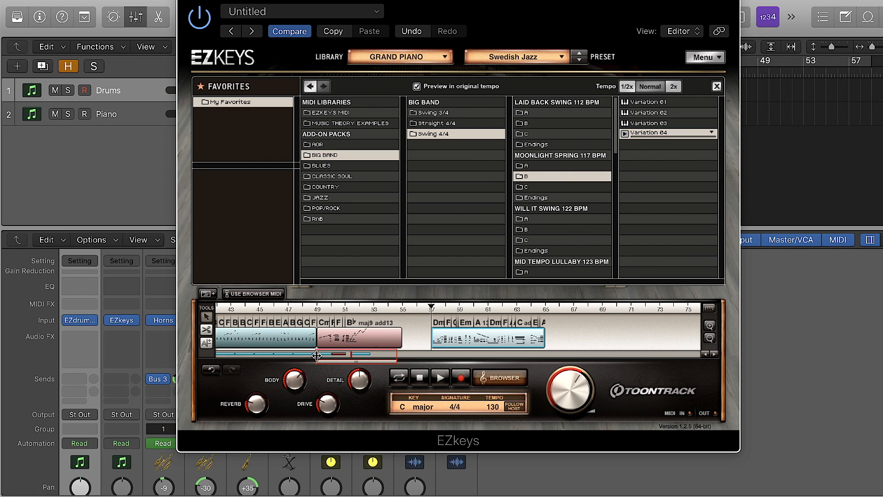
drag(317, 355, 338, 356)
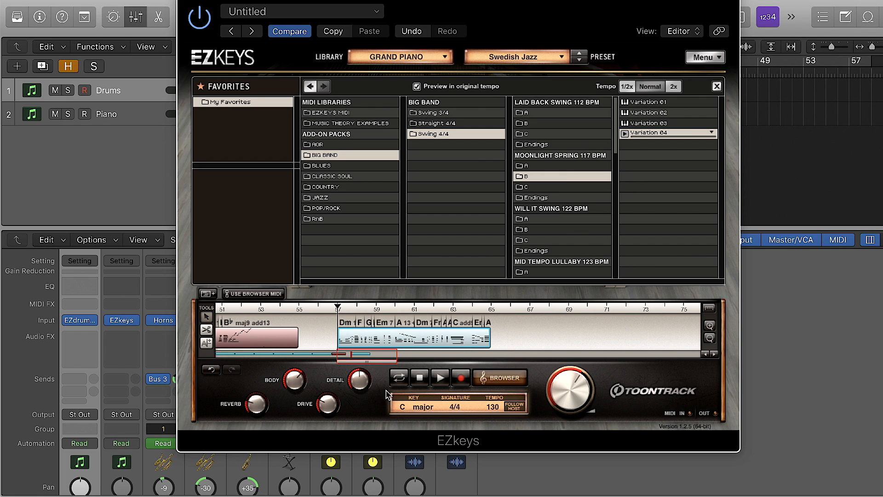
drag(396, 358, 384, 358)
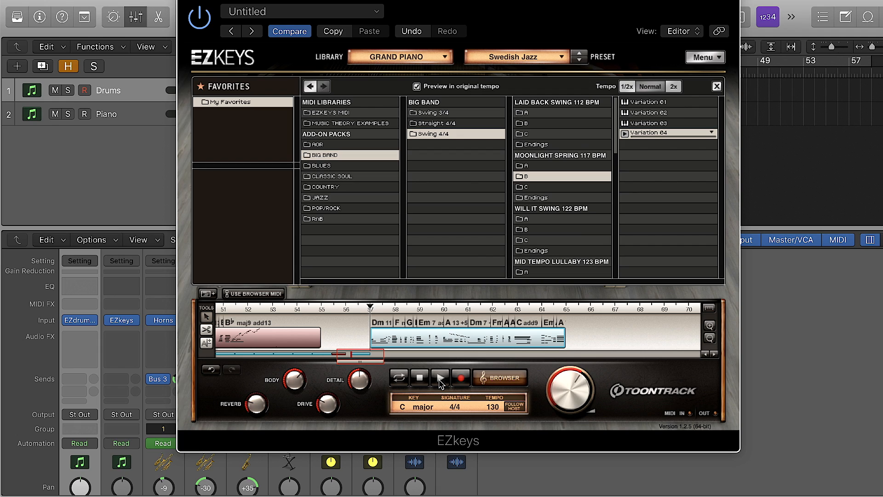
click(440, 378)
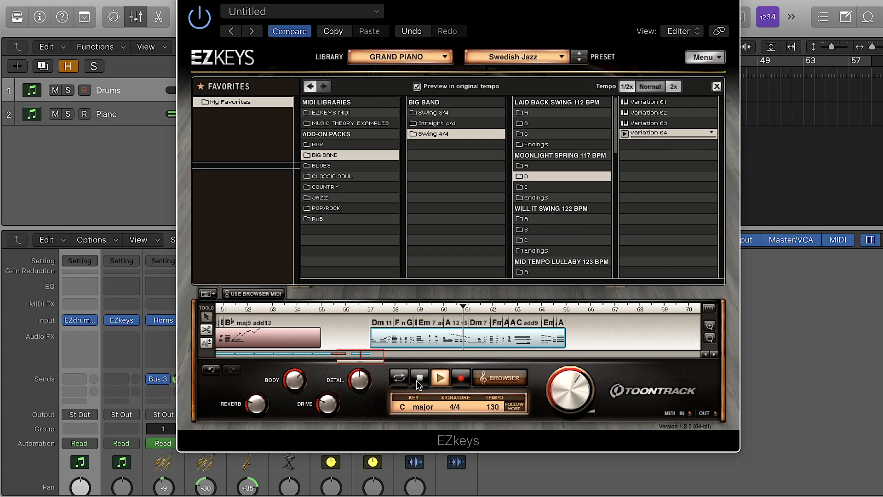
click(420, 378)
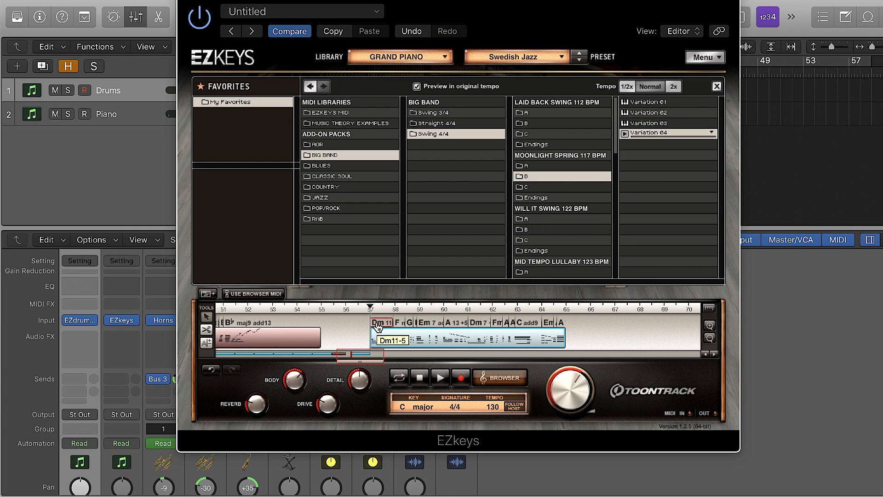
Step: Change the first chord of the block at bar 57 to Dm 6 in the chord wheel
click(387, 324)
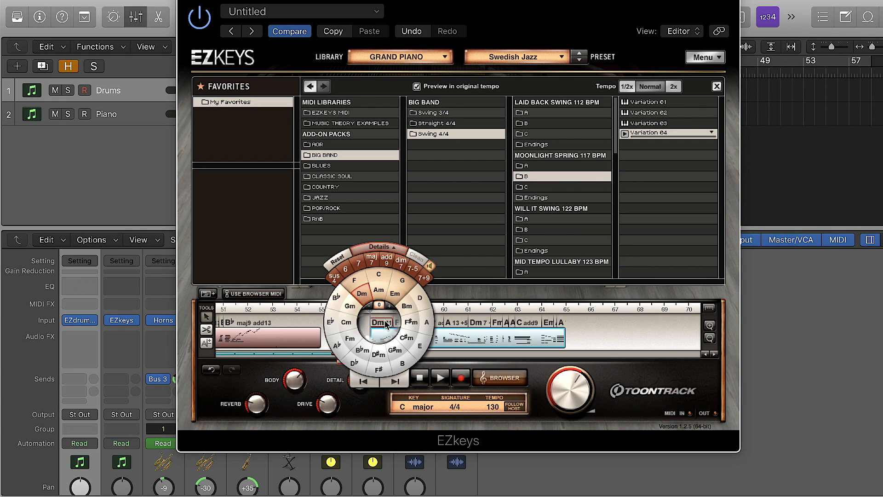
click(363, 298)
click(348, 272)
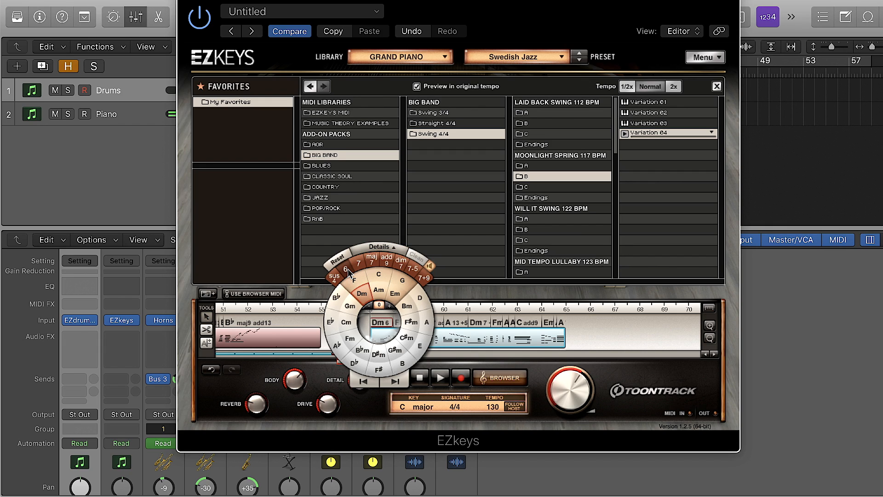
Step: In the detailed chord settings, turn the first chord into Dm 7 and set its inversion to 1
click(393, 248)
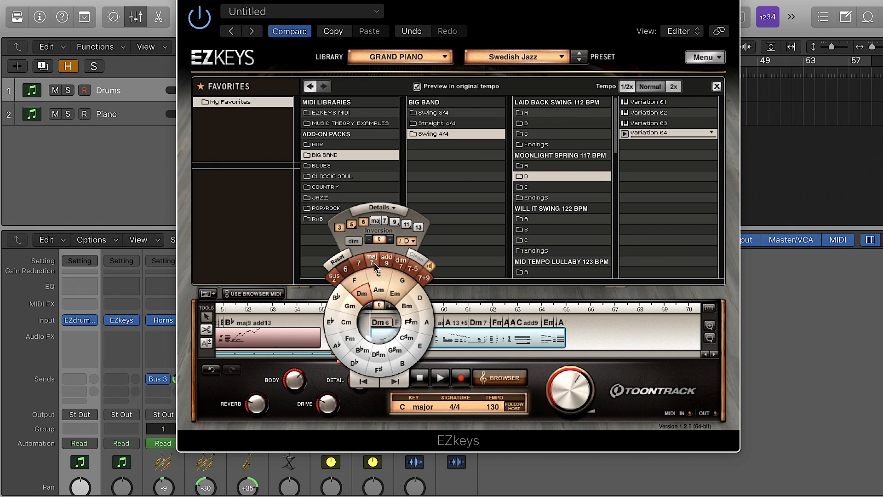
click(378, 224)
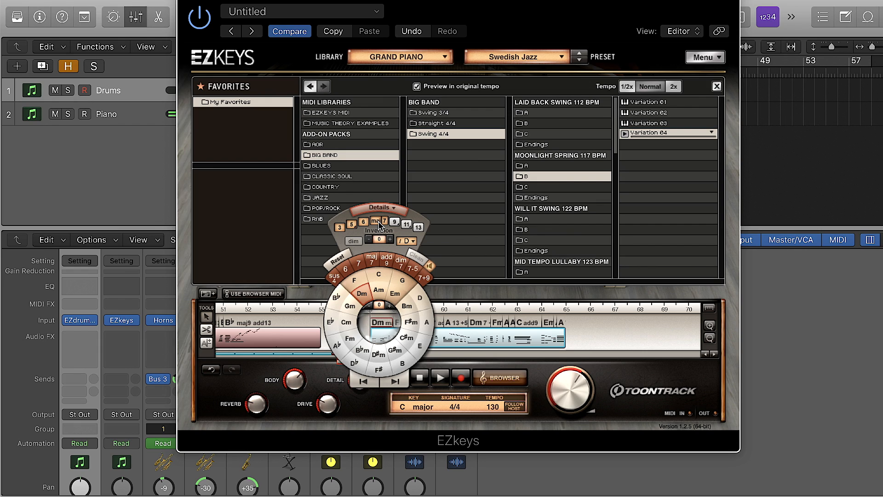
click(378, 224)
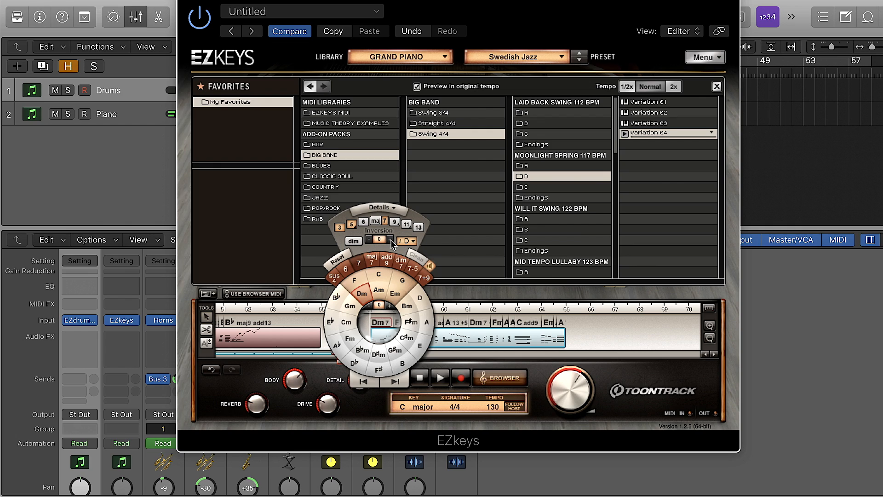
click(391, 239)
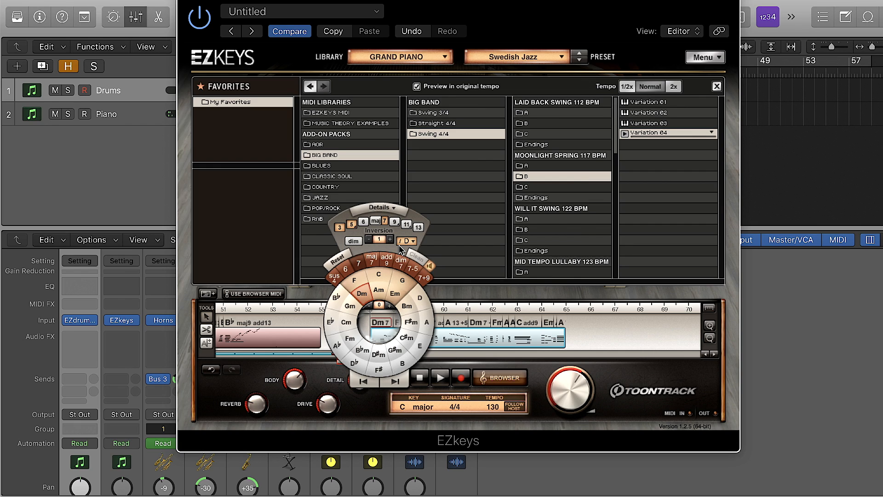
Step: Change the first chord to Em 7 with an added 13 and inversion 0, and play the edited block
click(396, 297)
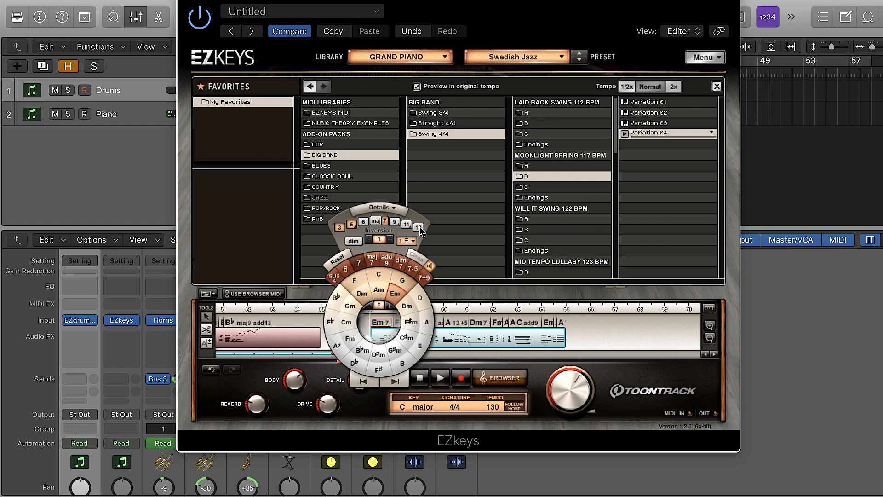
click(421, 228)
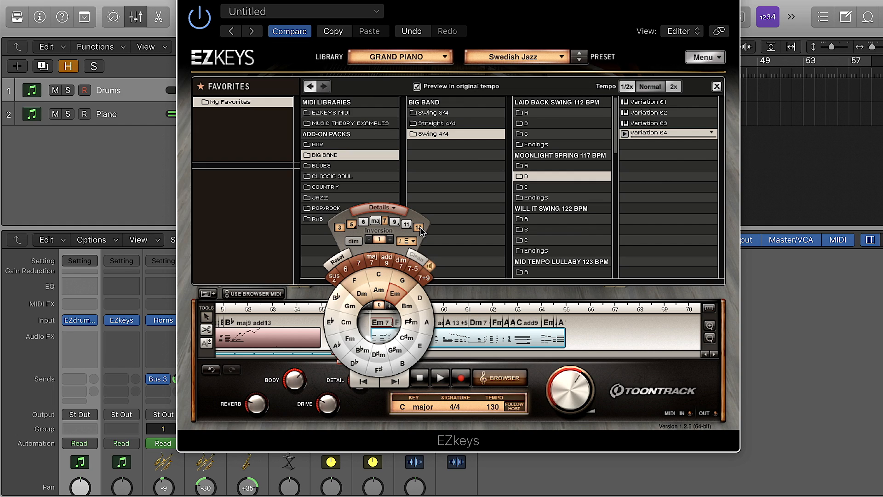
click(369, 239)
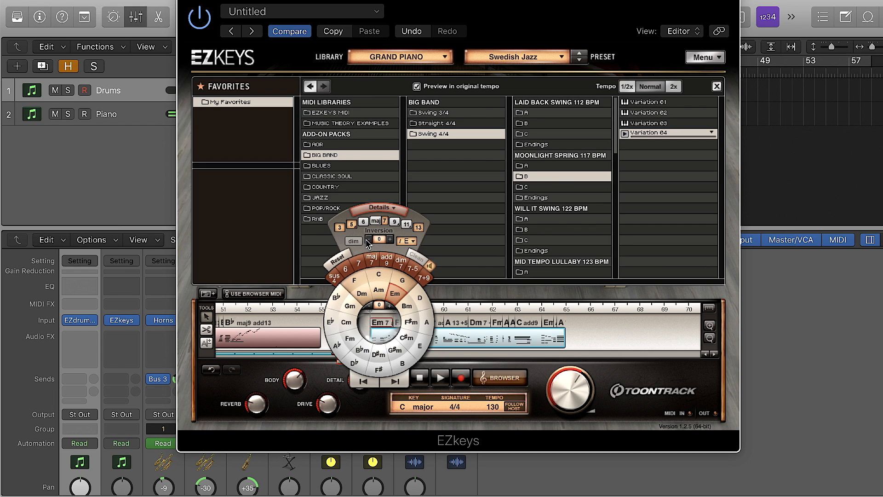
click(462, 296)
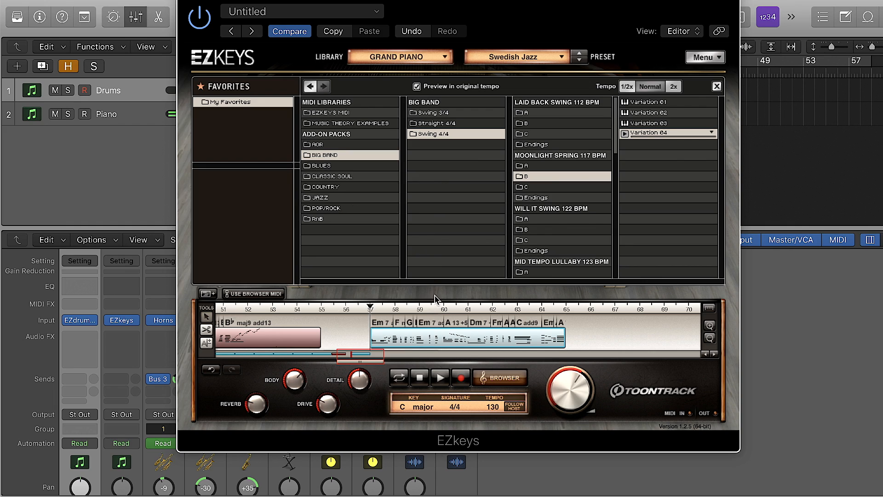
click(441, 378)
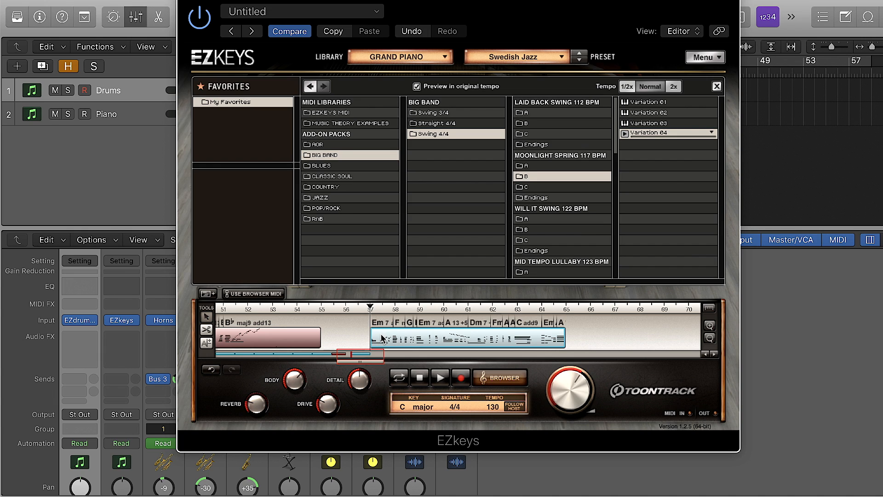
Step: Remove the edited block at bar 57 from the song
right_click(463, 337)
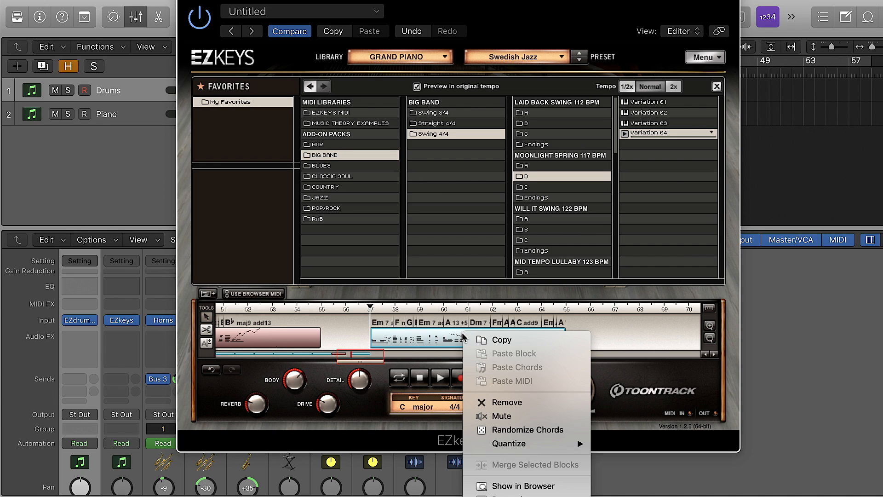
click(488, 403)
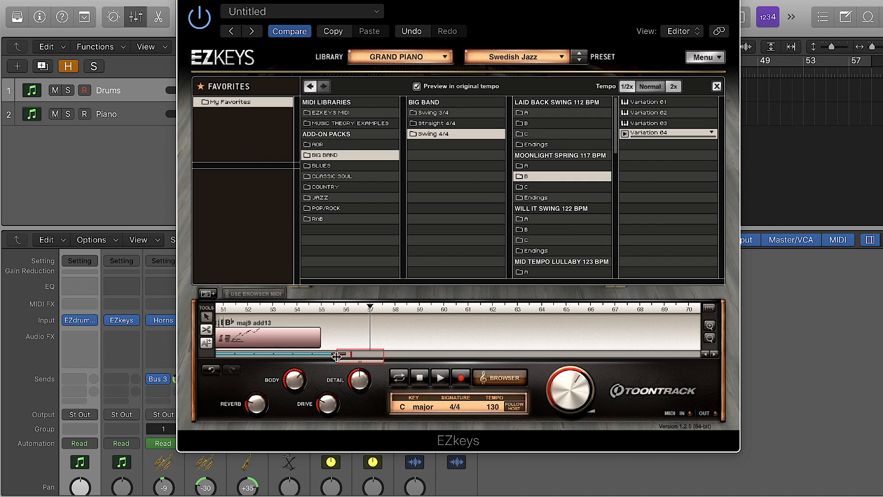
drag(340, 362, 211, 359)
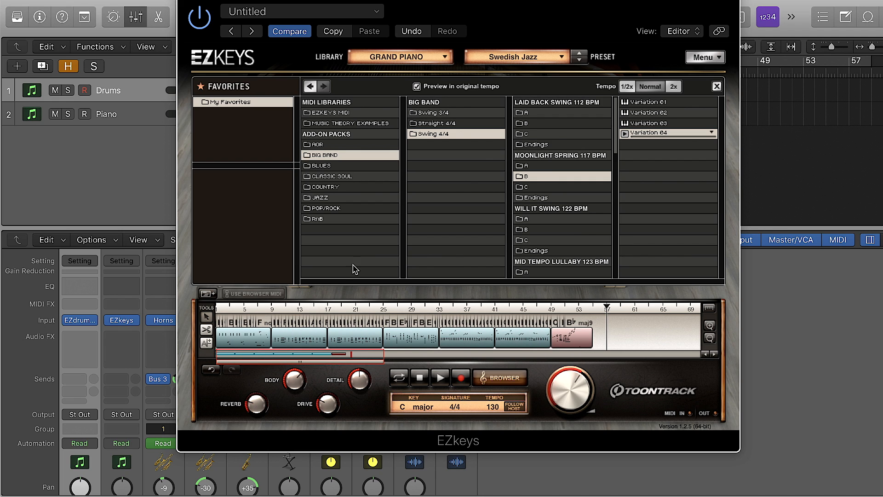
Step: Examine the first and last chords of the ending block at bar 49 in the chord wheel, leaving them as they are
drag(526, 6, 578, 6)
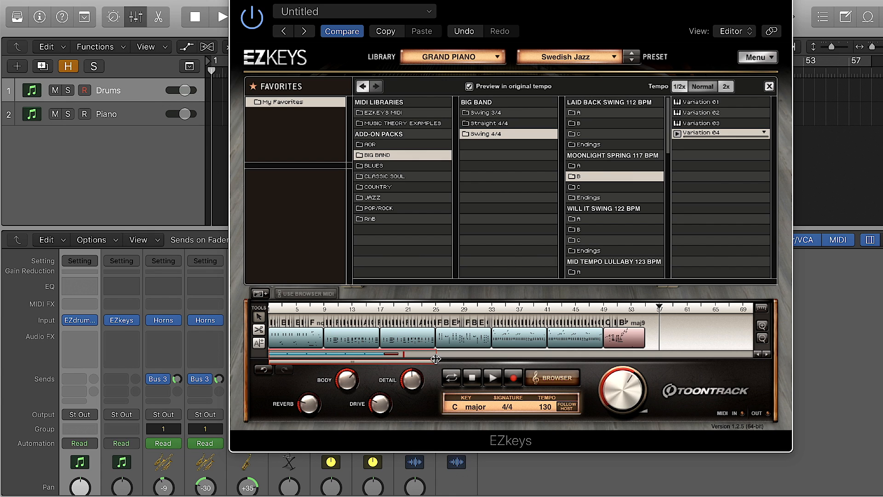
drag(436, 357, 512, 362)
click(508, 338)
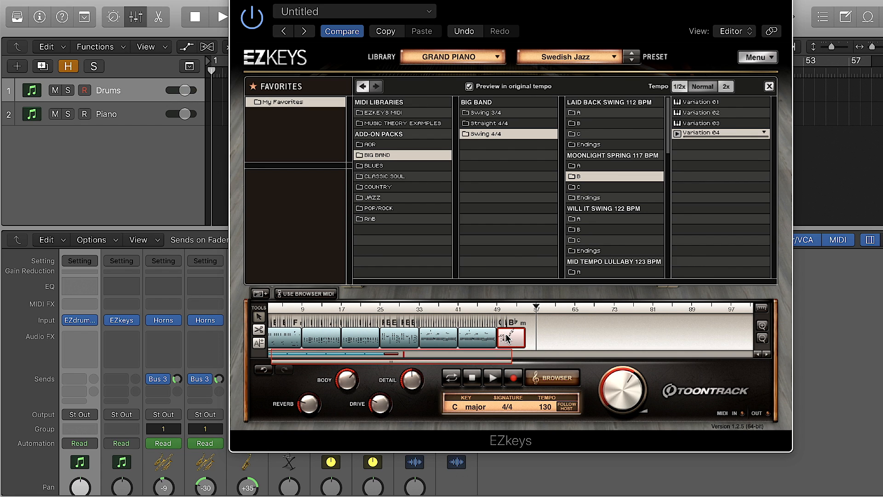
drag(271, 358, 378, 361)
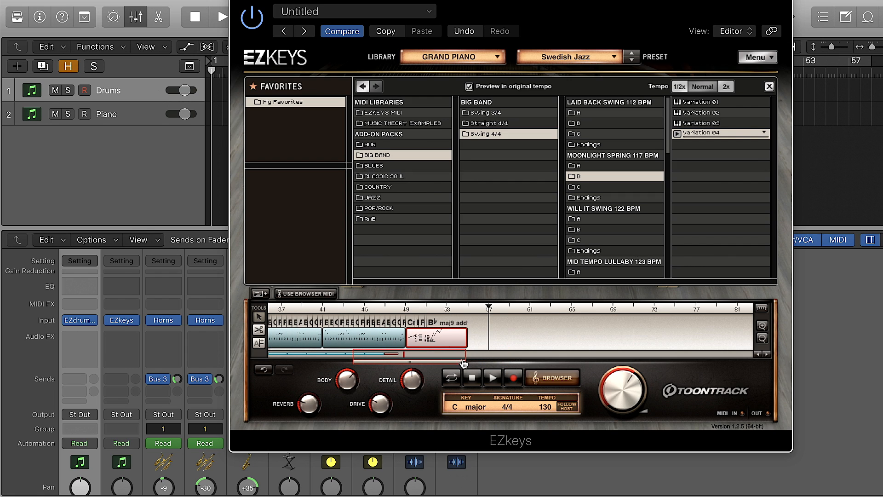
drag(464, 356, 410, 356)
click(438, 323)
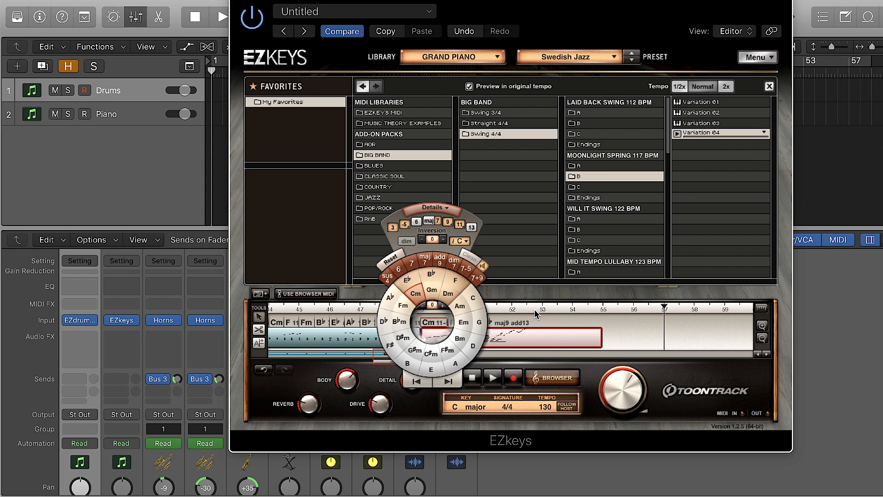
click(531, 325)
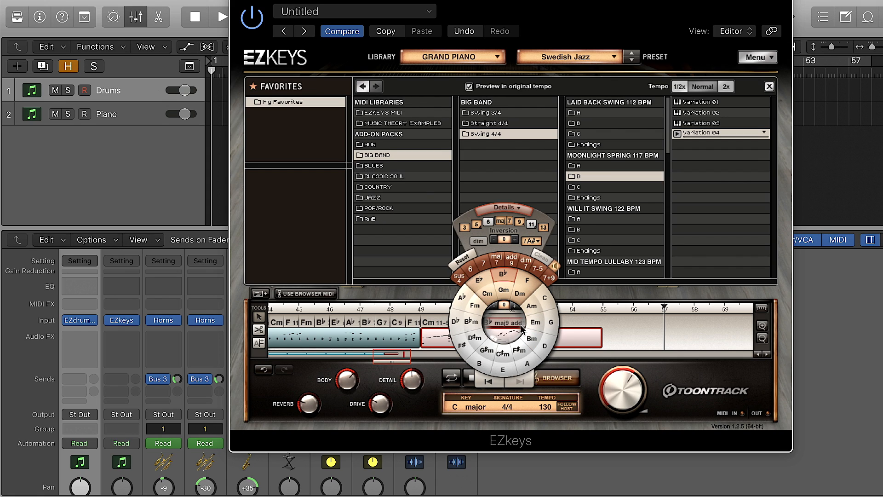
click(589, 299)
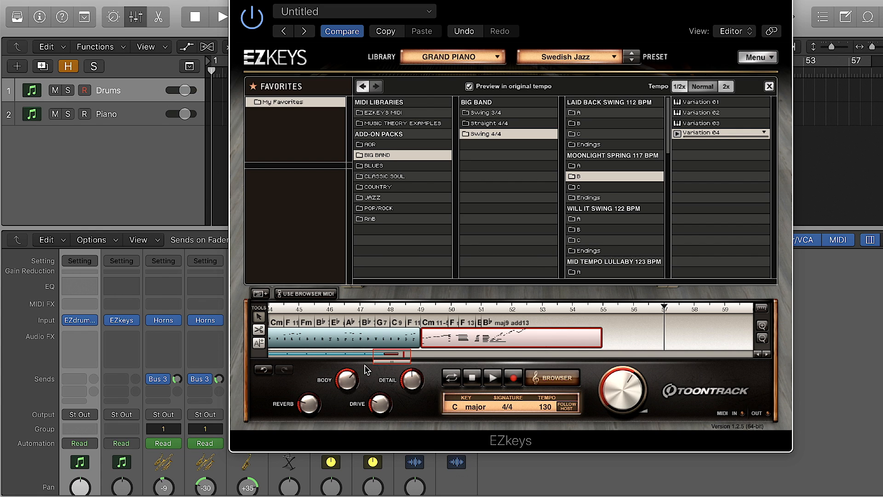
Step: Play the piano song from bar 1 while following the chords of the first block up close, and stop
drag(374, 355, 290, 359)
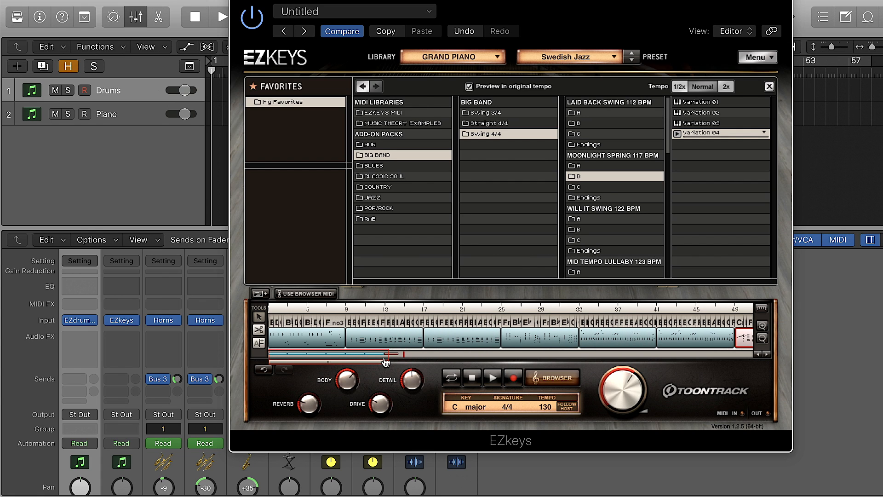
click(493, 379)
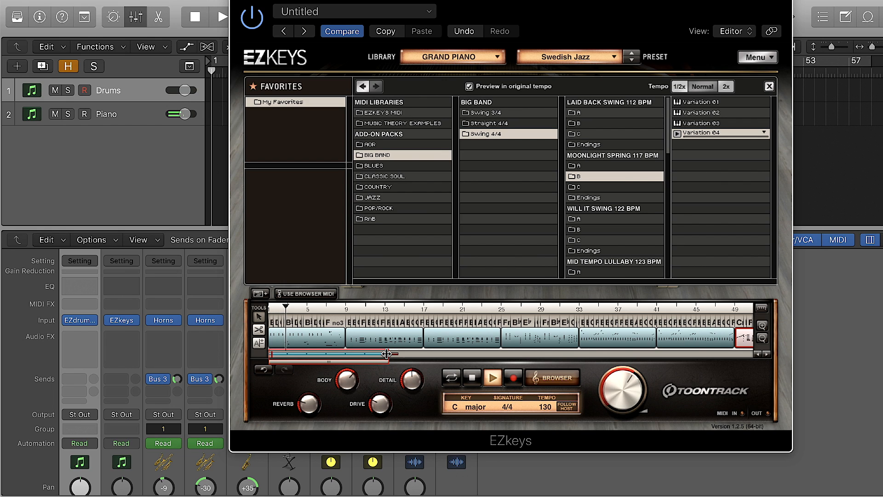
drag(389, 354, 284, 357)
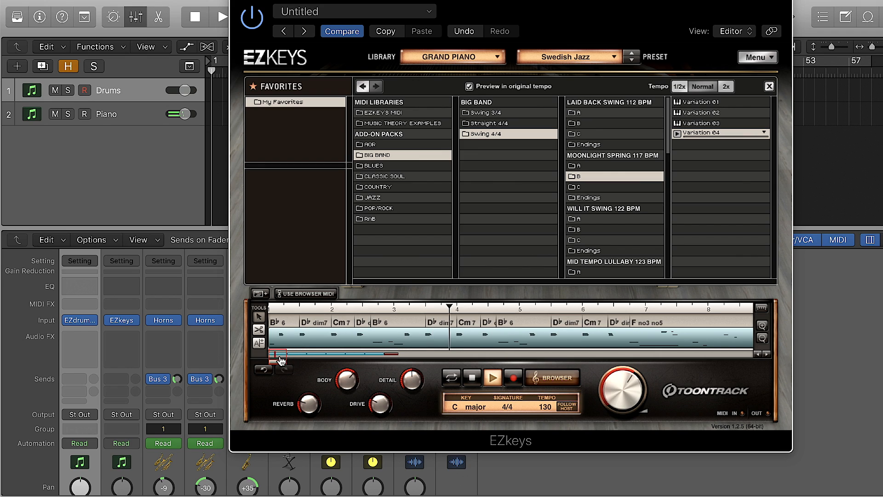
click(472, 378)
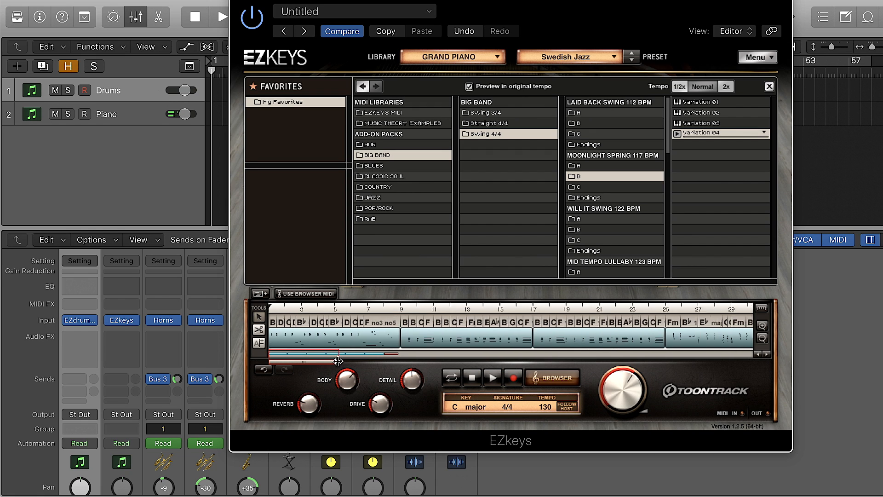
Step: Locate the first song block's MIDI in the browser and audition its Variation 01
drag(283, 356, 411, 356)
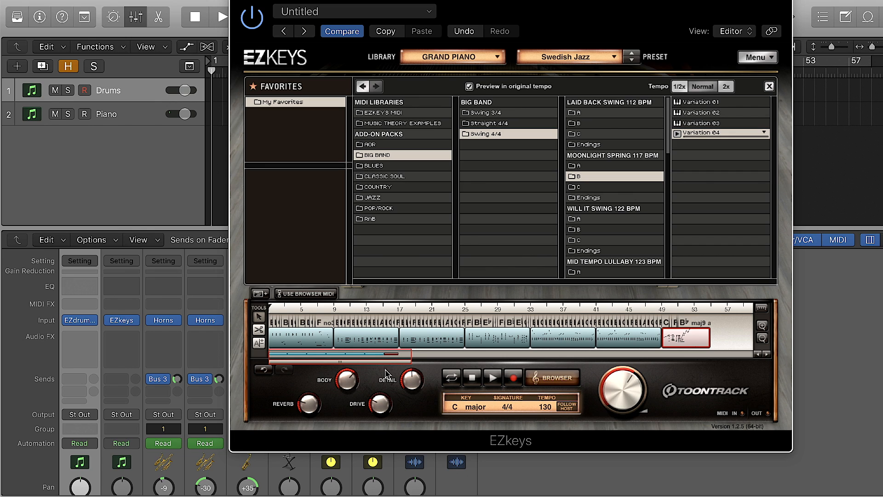
click(295, 337)
right_click(294, 335)
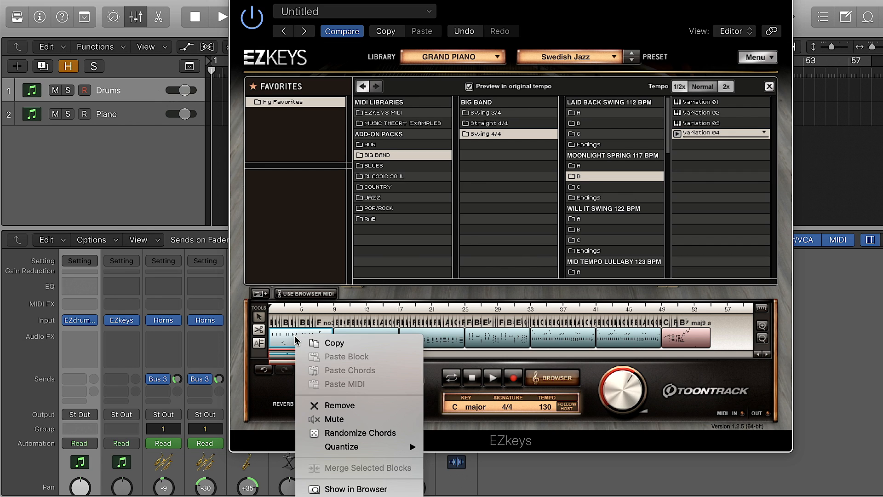
click(346, 488)
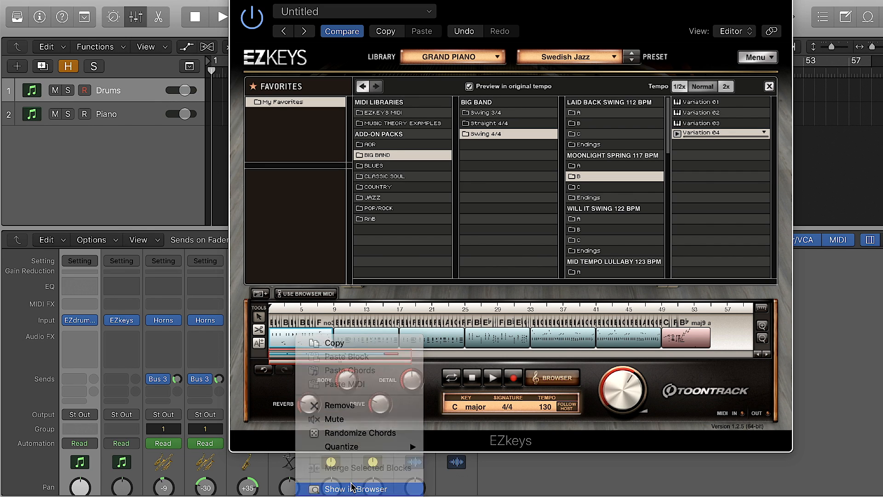
scroll(640, 249, down, 2)
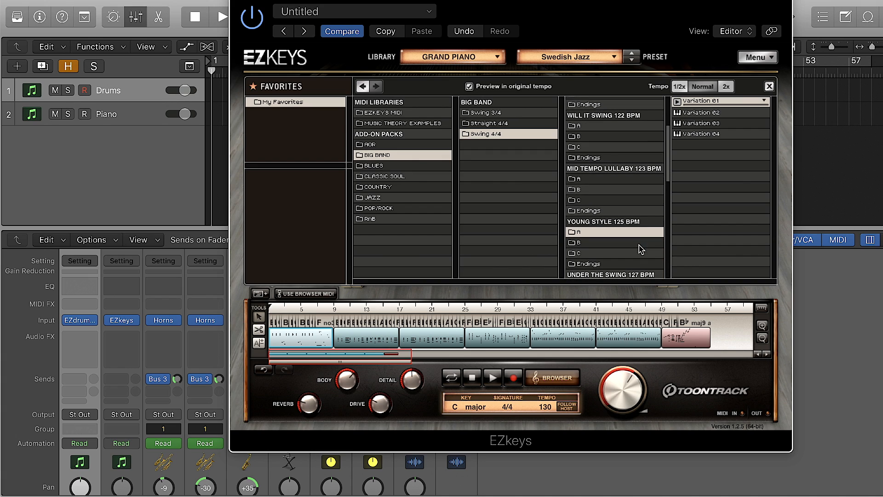
click(677, 102)
click(677, 102)
drag(669, 161, 669, 170)
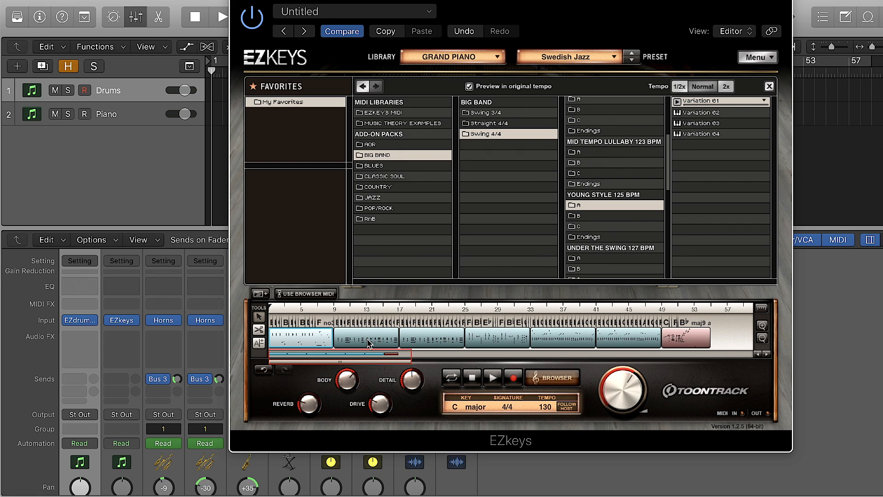
Step: Find the source MIDI of the song block at bar 9 in the browser and audition that Variation 01
click(368, 342)
right_click(368, 343)
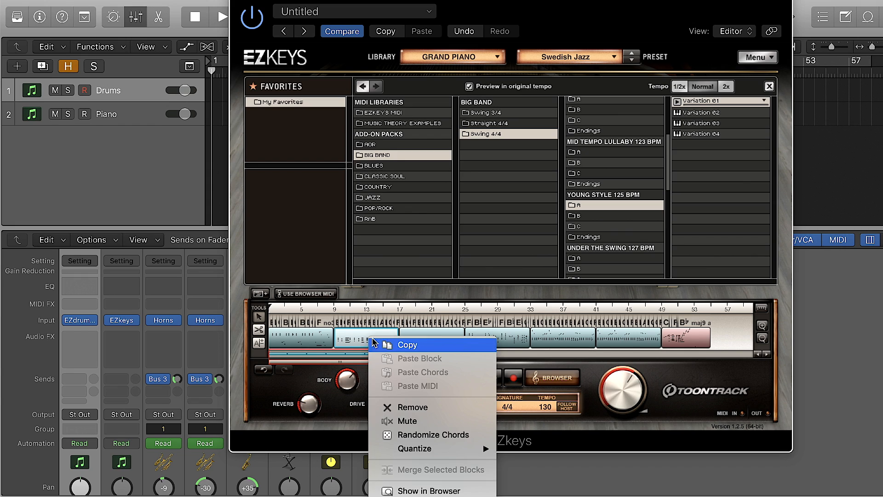
click(425, 489)
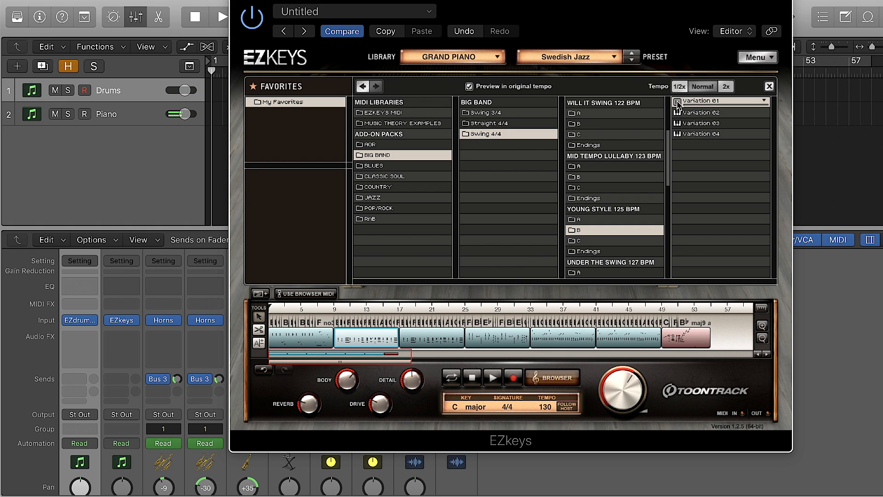
click(677, 103)
scroll(578, 192, down, 3)
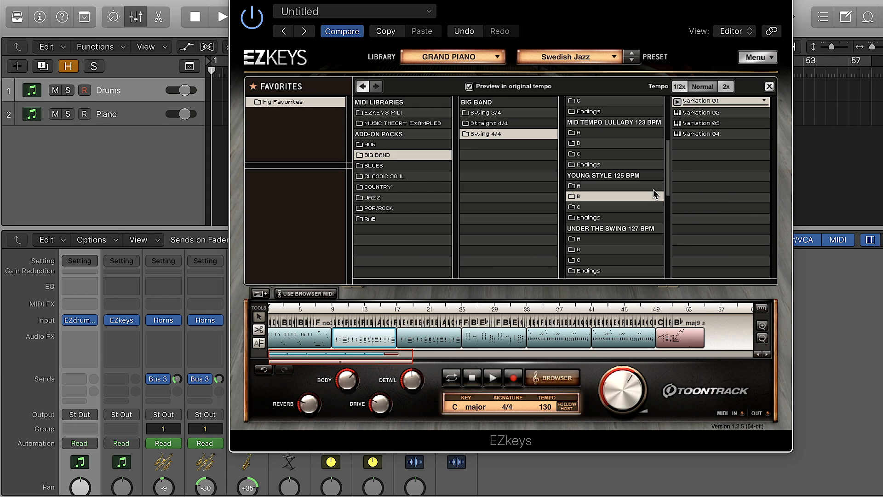
scroll(666, 197, down, 3)
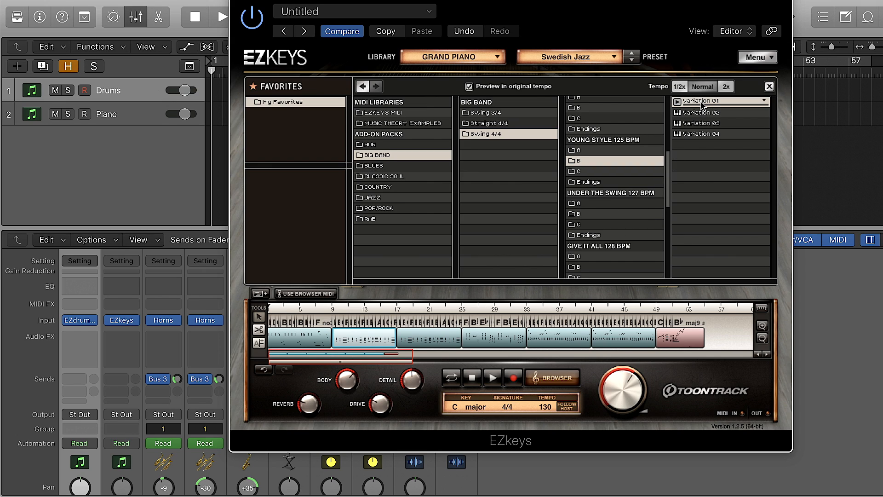
Step: Try placing Variation 01 from the Young Style B folder at bar 57 of the song, and remove it
drag(696, 105, 670, 336)
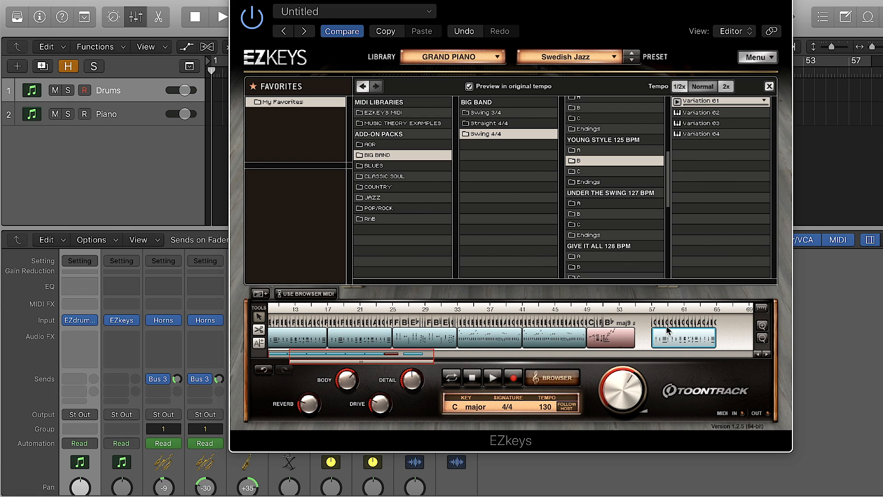
right_click(676, 336)
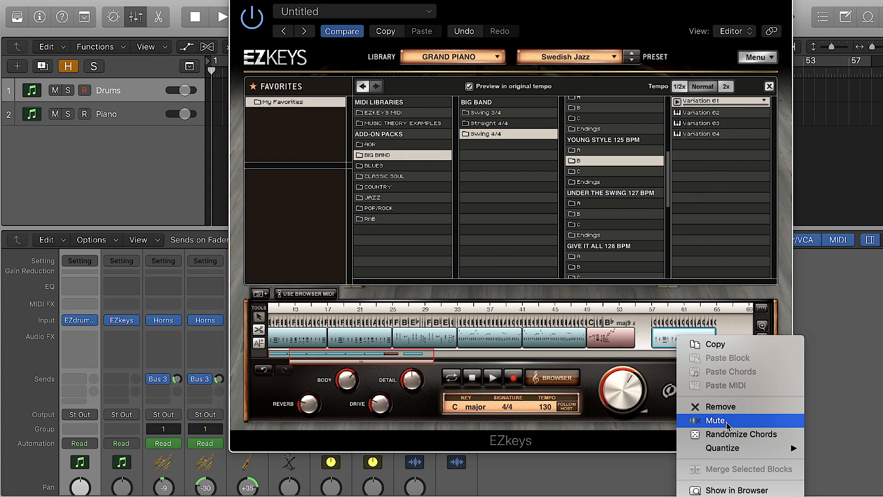
click(721, 406)
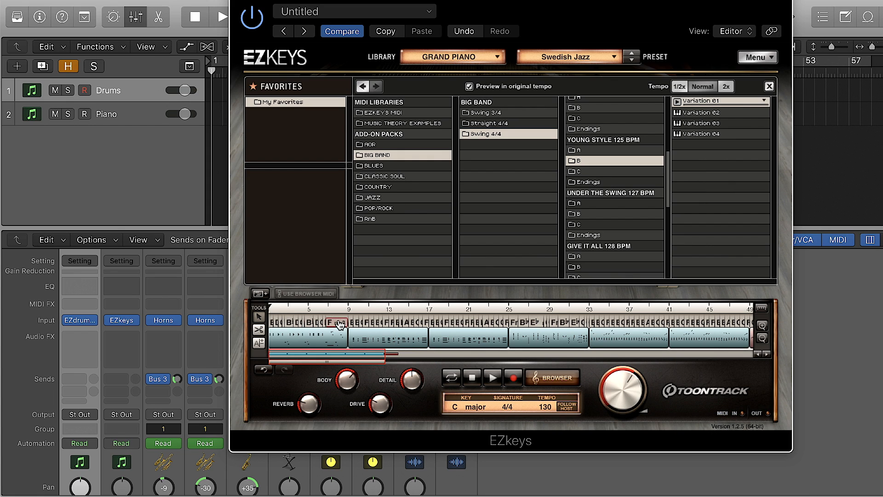
Step: Open EZdrummer from the Drums track and play the drum and piano parts together from bar 1, following the drum blocks
drag(333, 362, 375, 364)
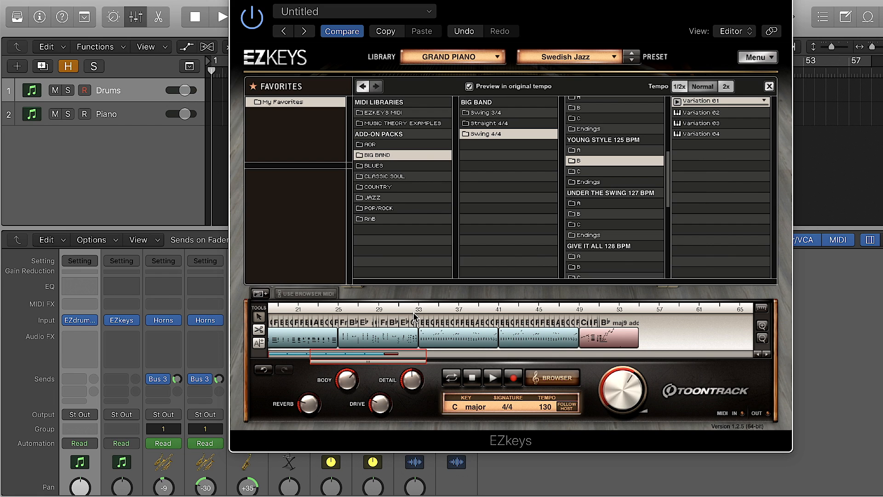
drag(392, 364, 359, 363)
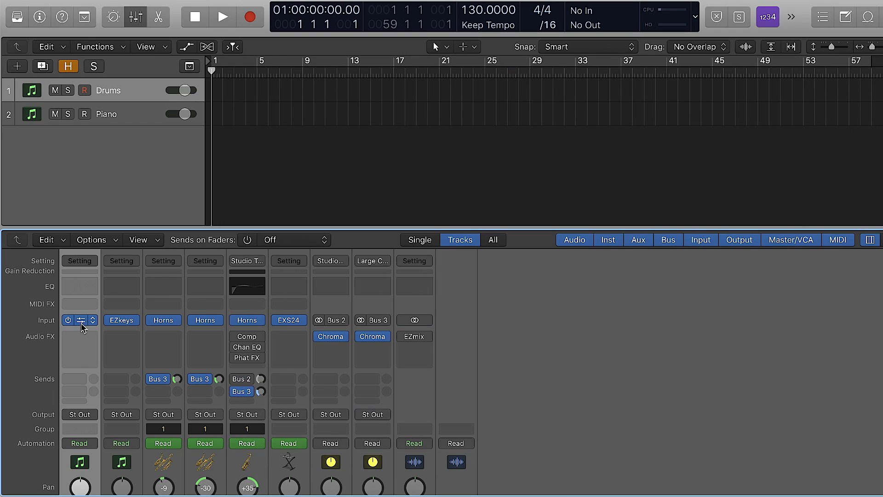
click(81, 321)
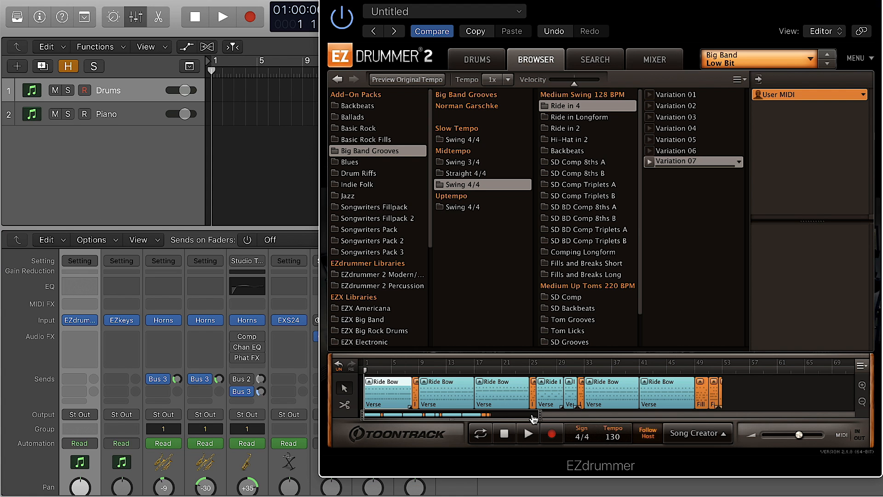
drag(541, 416, 460, 416)
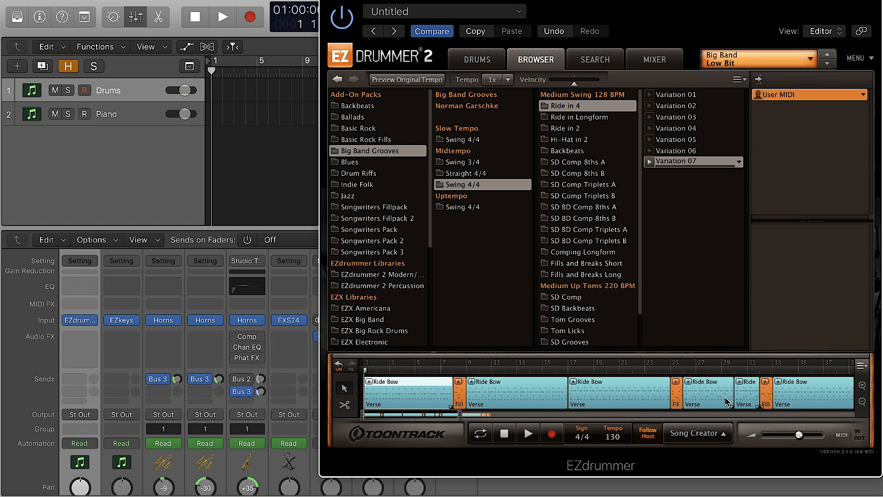
click(221, 18)
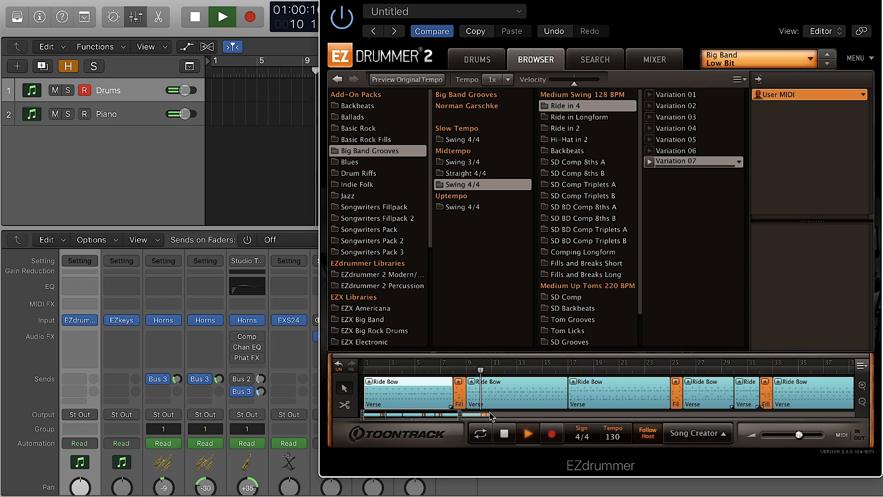
drag(450, 415, 464, 415)
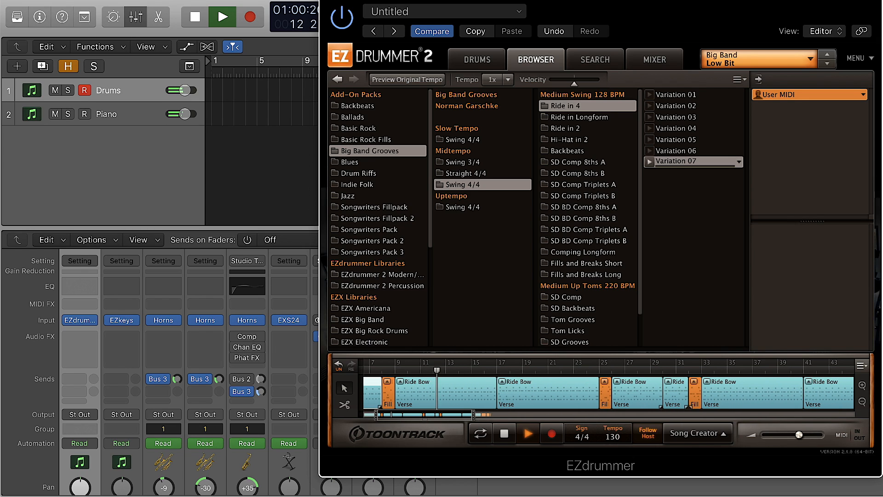
Step: Switch from EZdrummer to EZkeys on the Piano track while the song plays, and stop playback
click(326, 0)
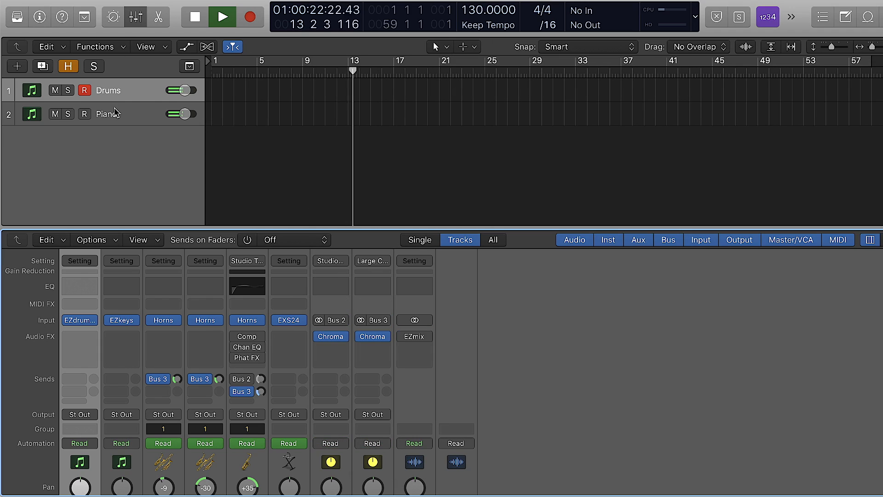
click(117, 117)
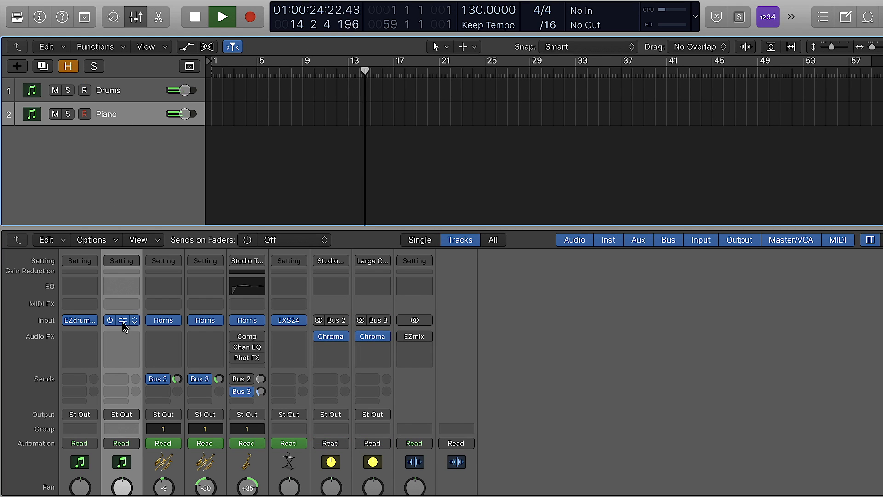
click(123, 321)
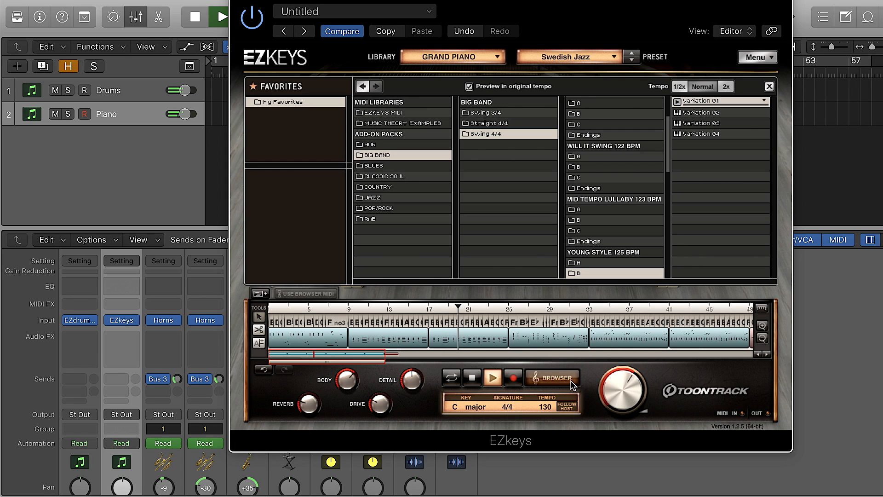
click(195, 17)
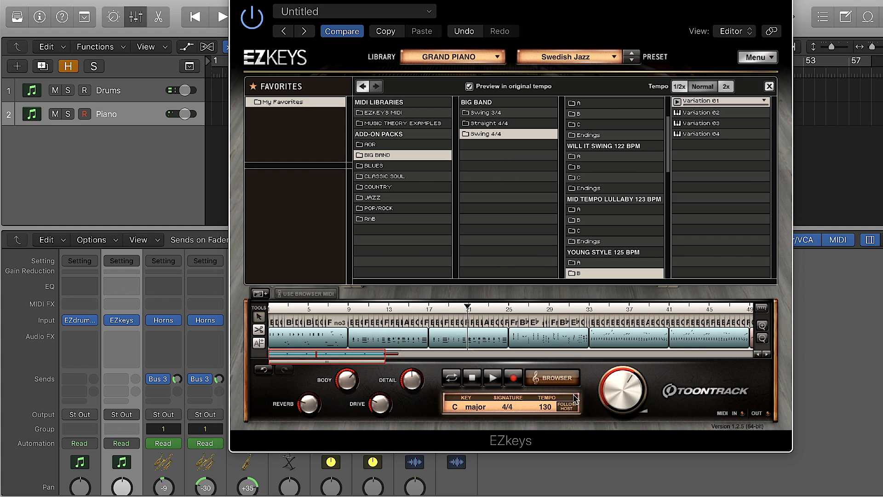
Step: Hide the MIDI browser and try out some notes on the grand piano's keyboard
click(557, 379)
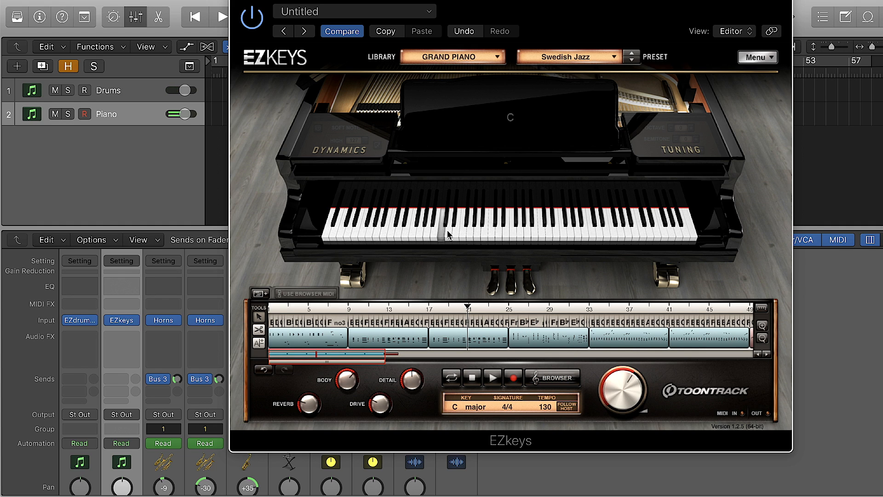
drag(447, 231, 465, 220)
Step: Load the Electric Grand library, try some of its notes and play the piano song with it
click(454, 57)
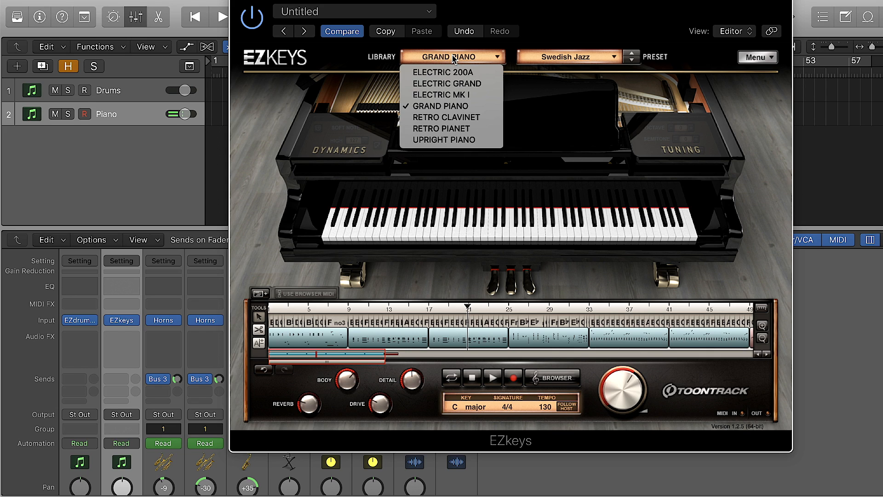
click(458, 83)
click(410, 225)
click(429, 227)
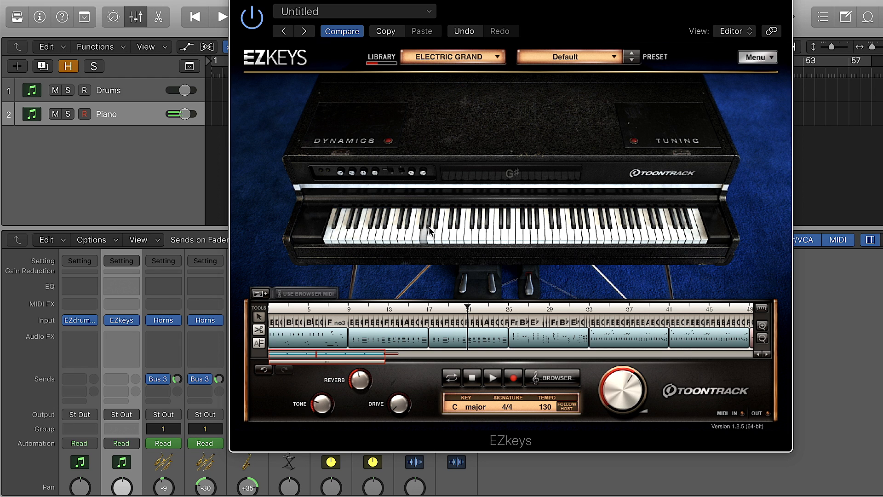
click(492, 378)
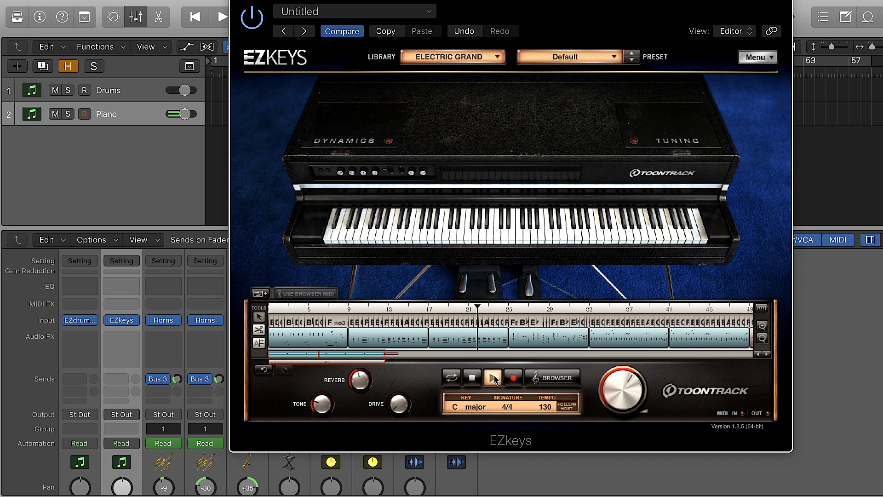
Step: Load the Grand Piano library, audition the Swedish Pop preset and set the preset to Swedish Jazz
click(482, 60)
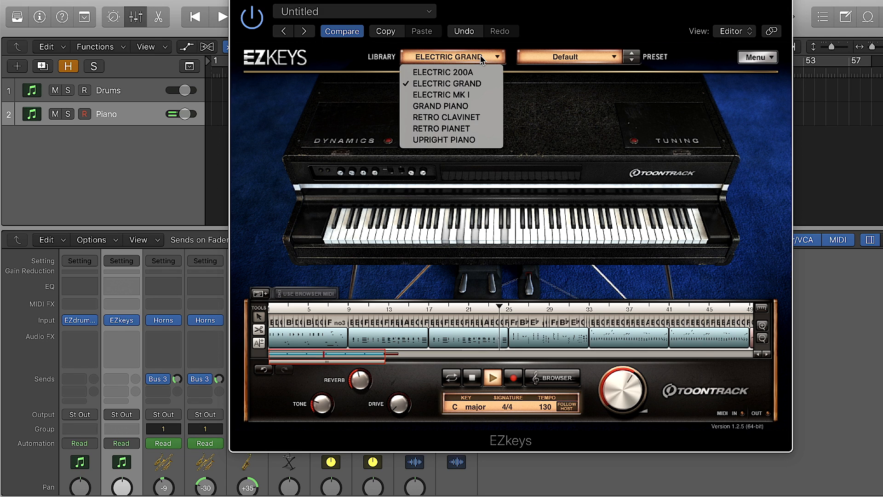
click(472, 107)
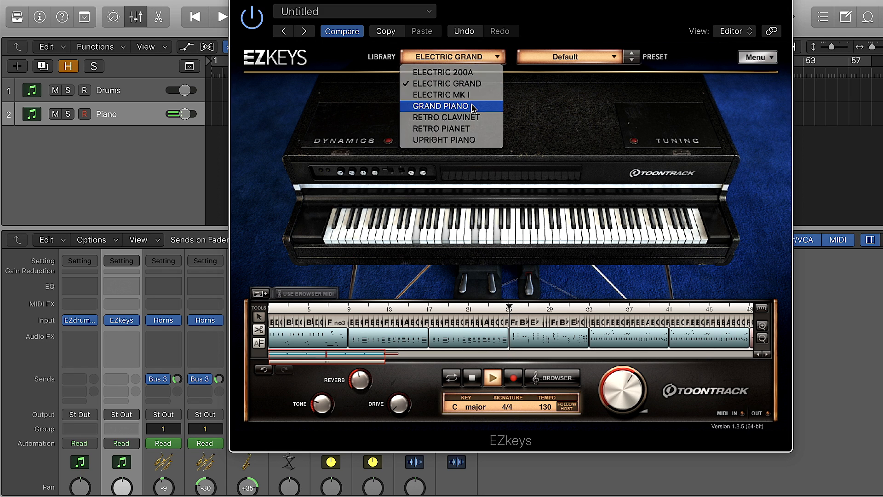
click(574, 59)
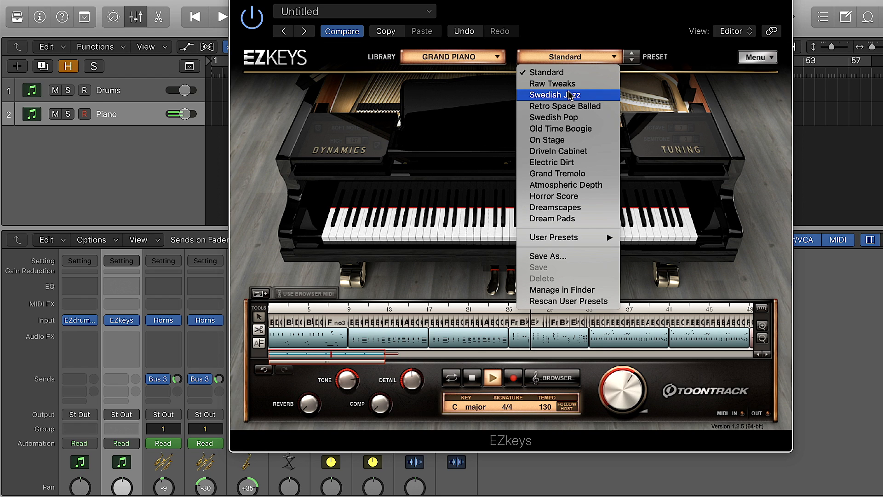
click(572, 117)
click(587, 63)
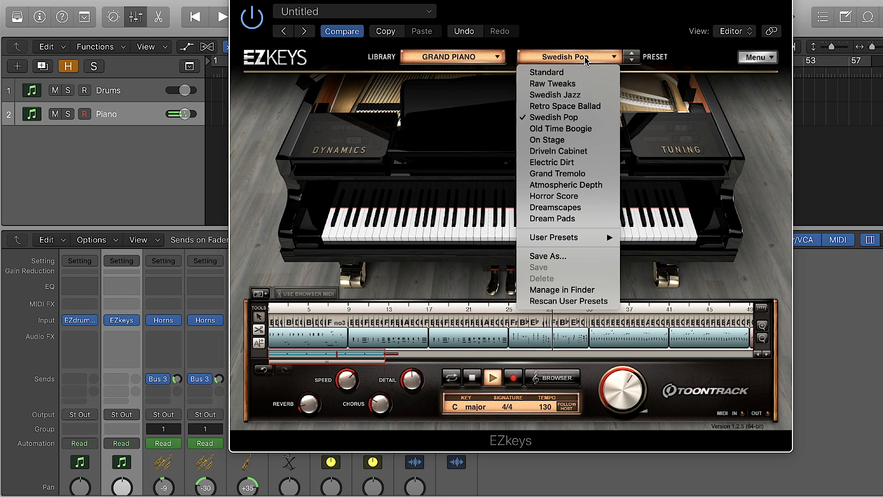
click(579, 93)
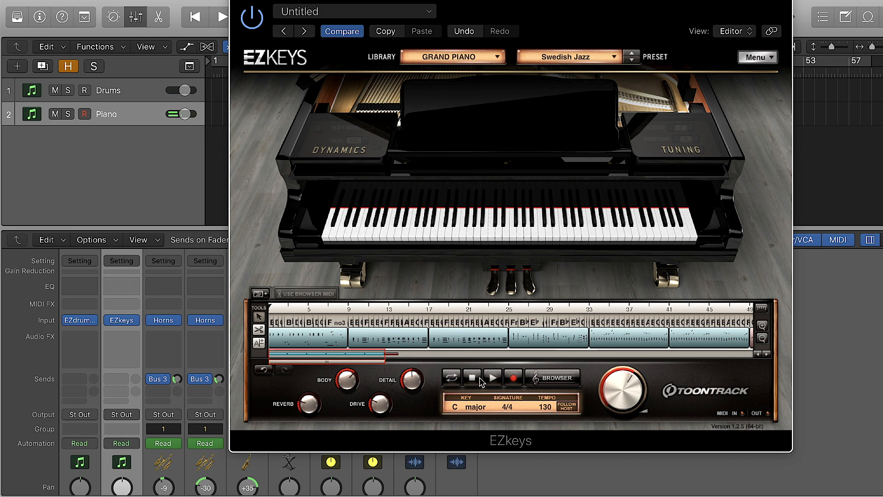
Step: Close the EZkeys window and show the hidden horn and bass tracks in the arrangement
click(239, 1)
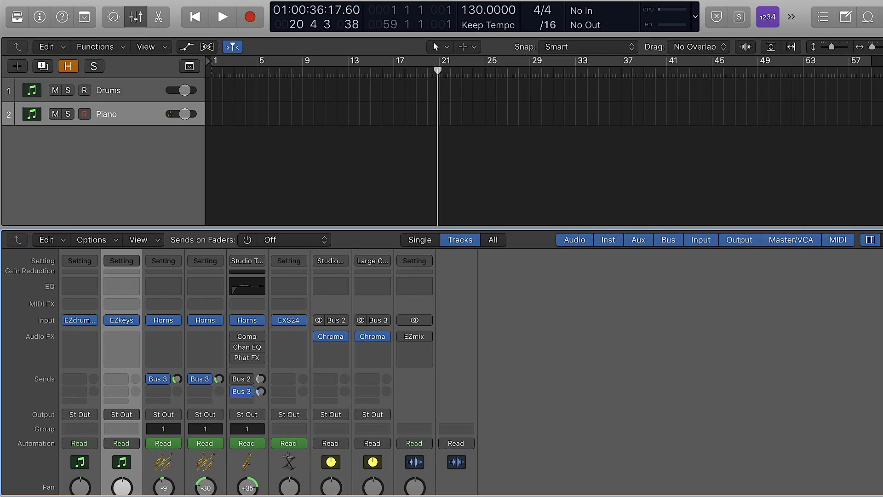
click(69, 66)
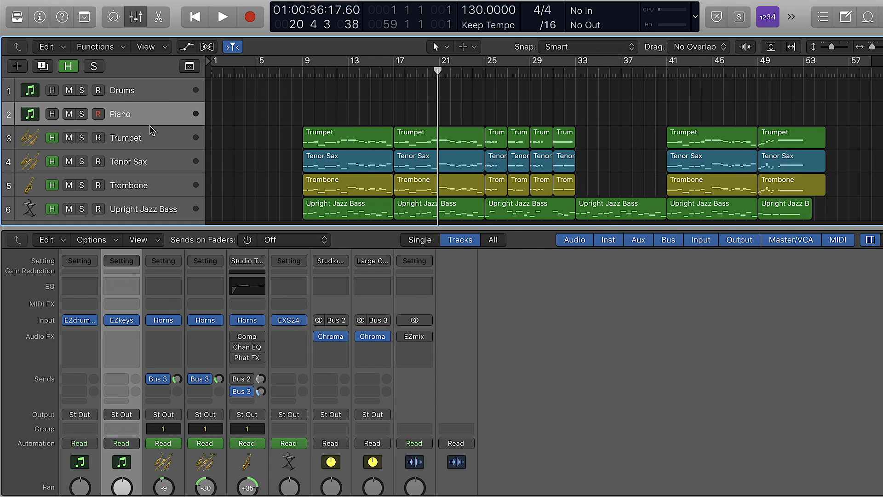
scroll(153, 132, down, 1)
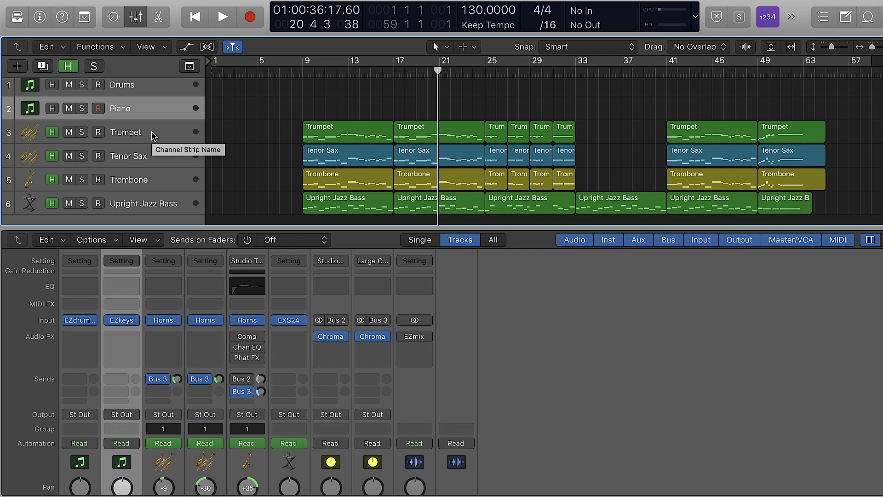
Step: Show the Trumpet track's notes in the Piano Roll and audition its B2 note in bar 17 and the note starting bar 18
click(153, 133)
right_click(297, 134)
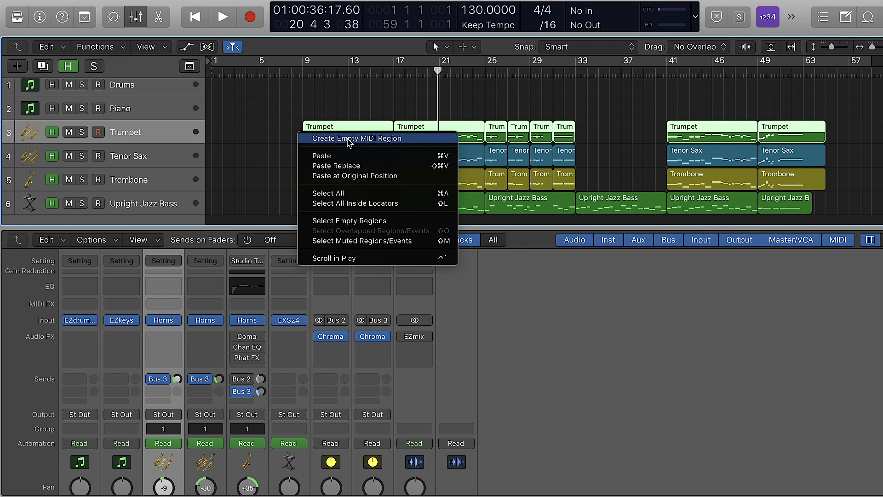
click(302, 47)
key(e)
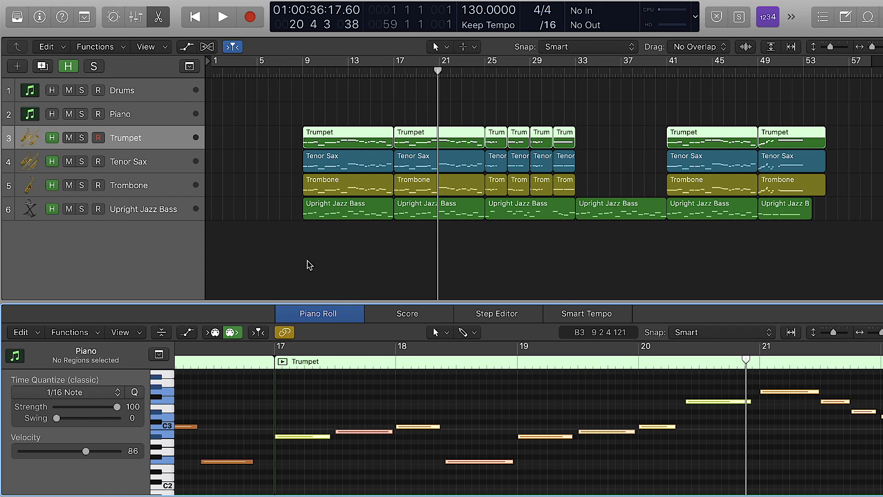
scroll(231, 467, left, 2)
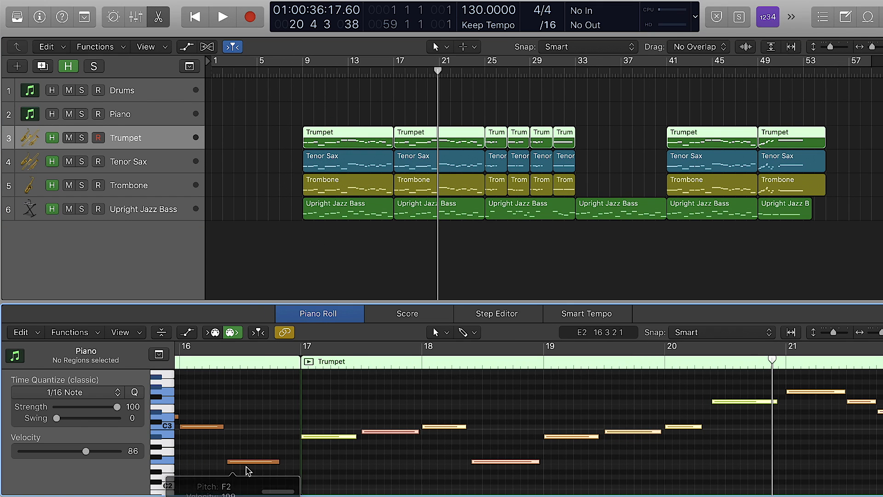
click(386, 431)
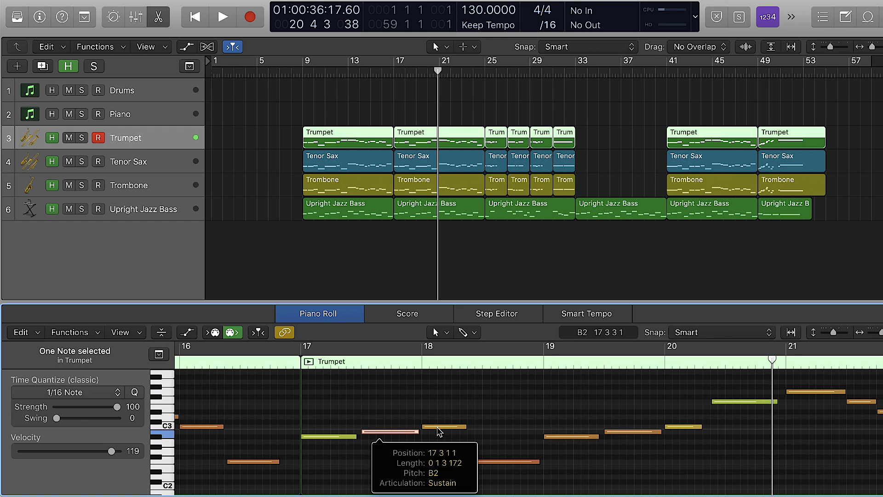
click(439, 427)
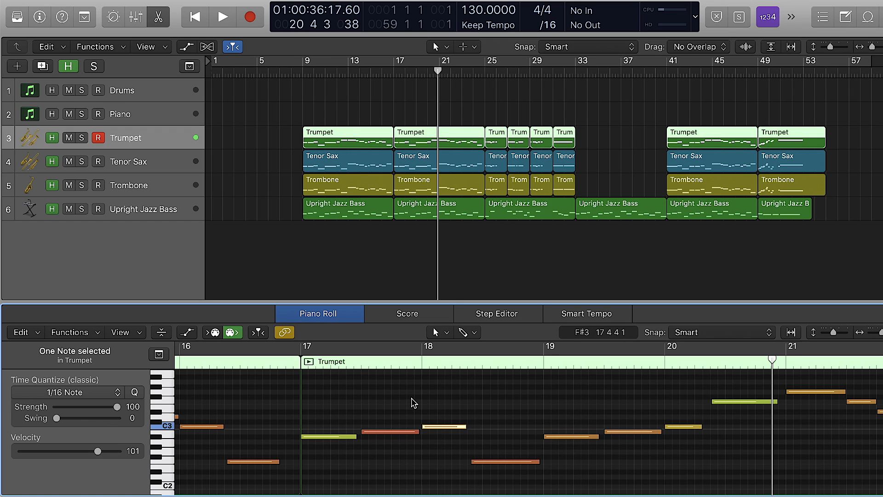
Step: Place the playhead at bar 9, move it back to bar 4, and show the Upright Jazz Bass track's notes in the Piano Roll
click(304, 71)
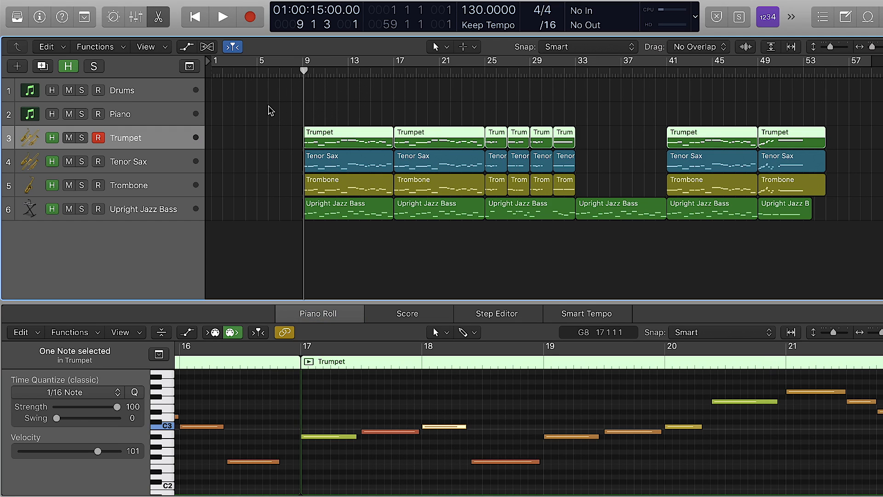
click(254, 74)
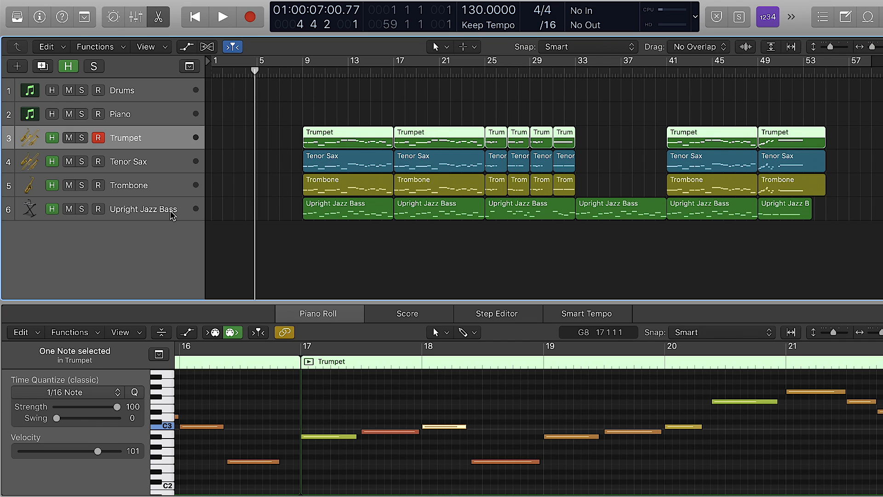
click(158, 212)
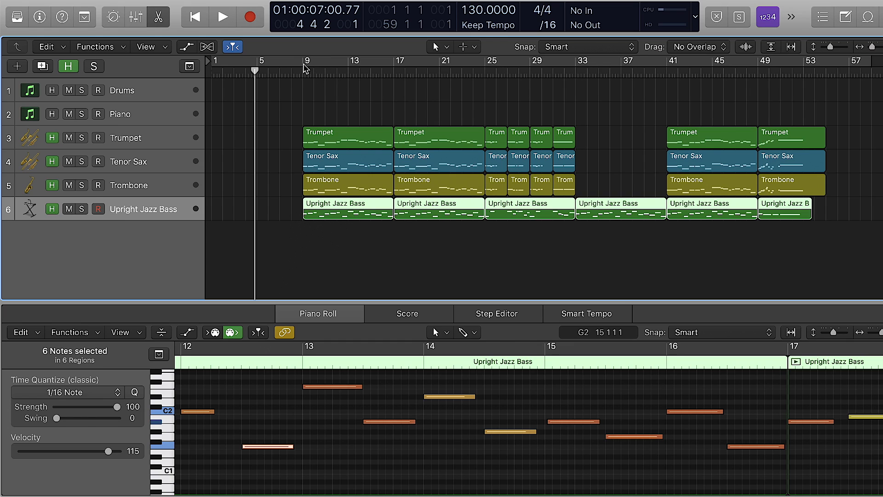
Step: Play the full arrangement from the beginning of the song to its end and stop playback
key(Return)
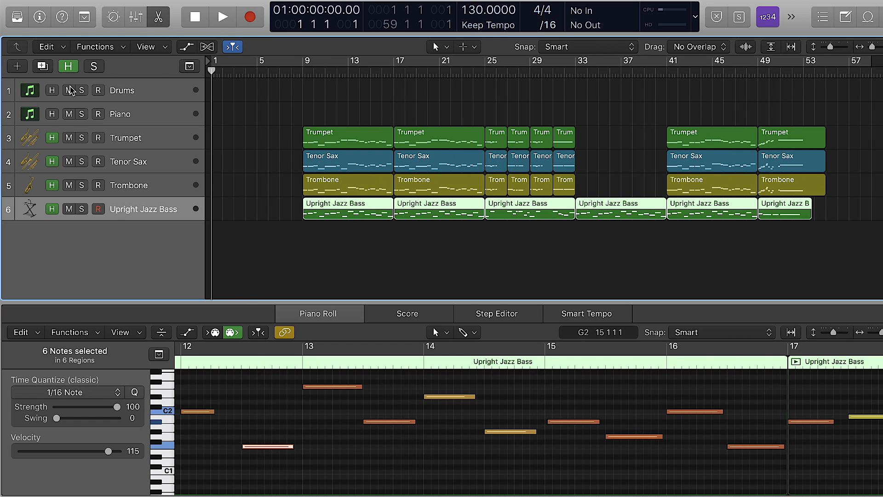
click(223, 18)
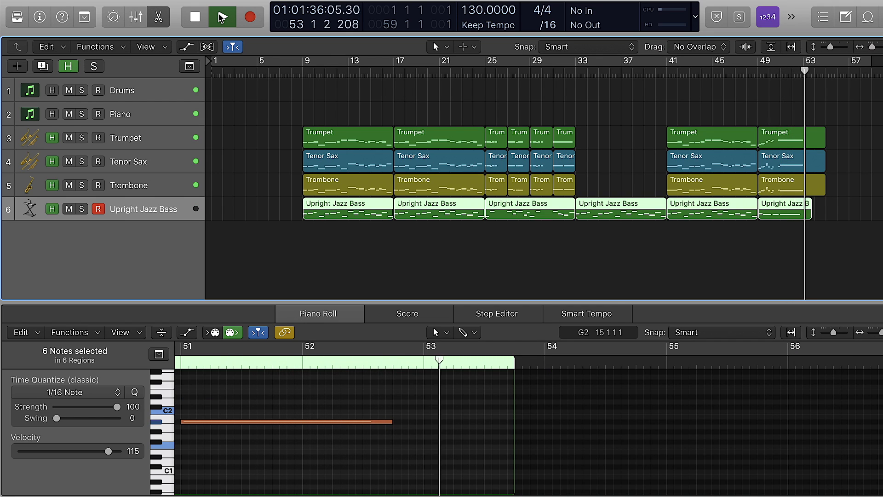
click(196, 17)
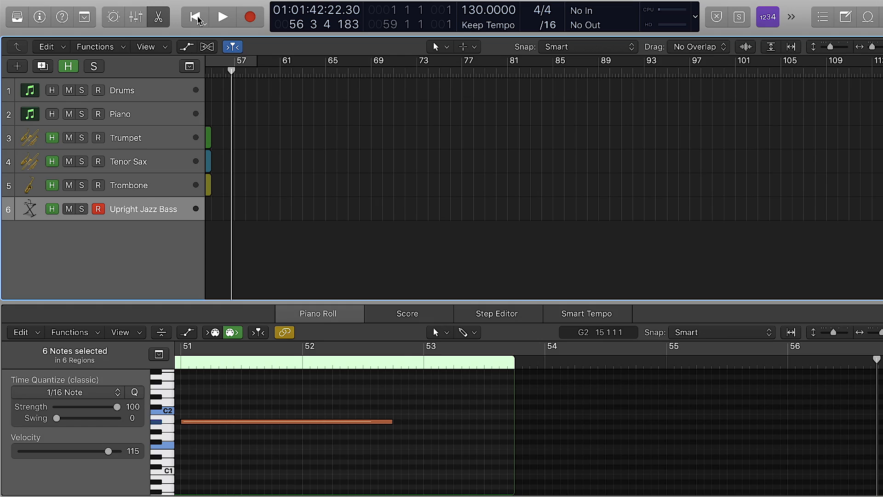